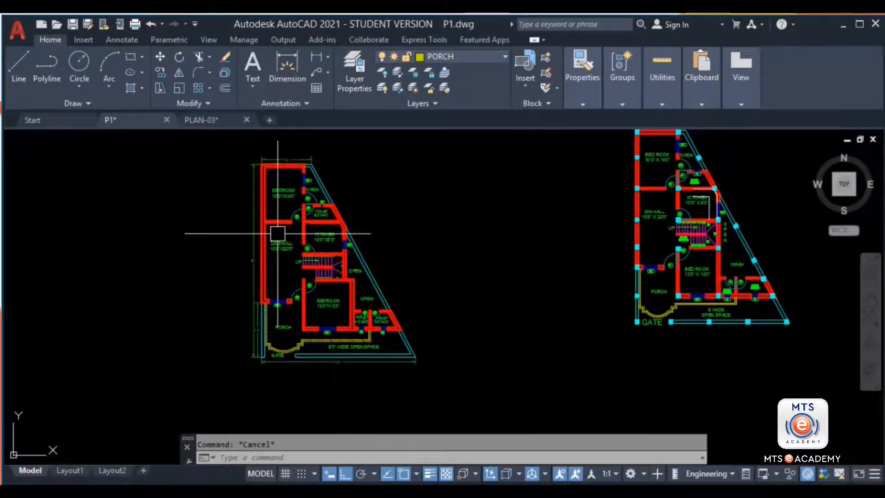
Erase both lines of the partition wall between the upper bedroom and DRG/HALL, plus the bedroom's adjoining inner wall line
scroll(276, 237, "up", 6)
scroll(231, 217, "up", 1)
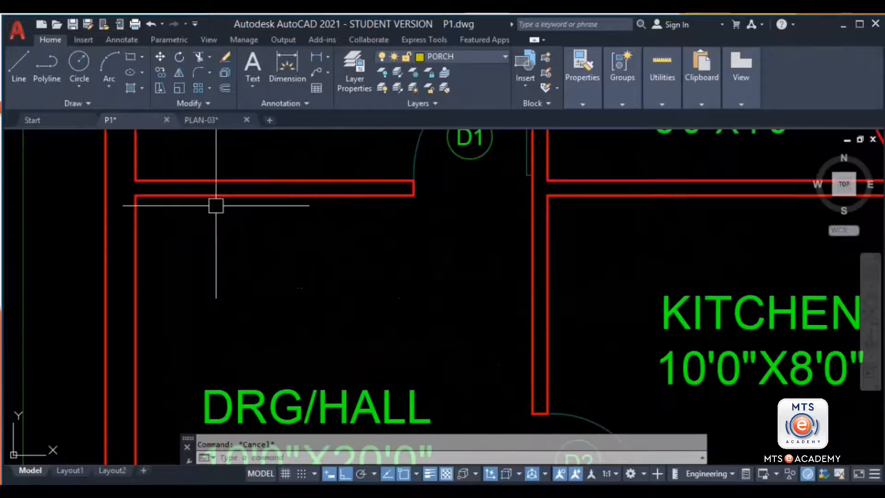
scroll(262, 258, "down", 2)
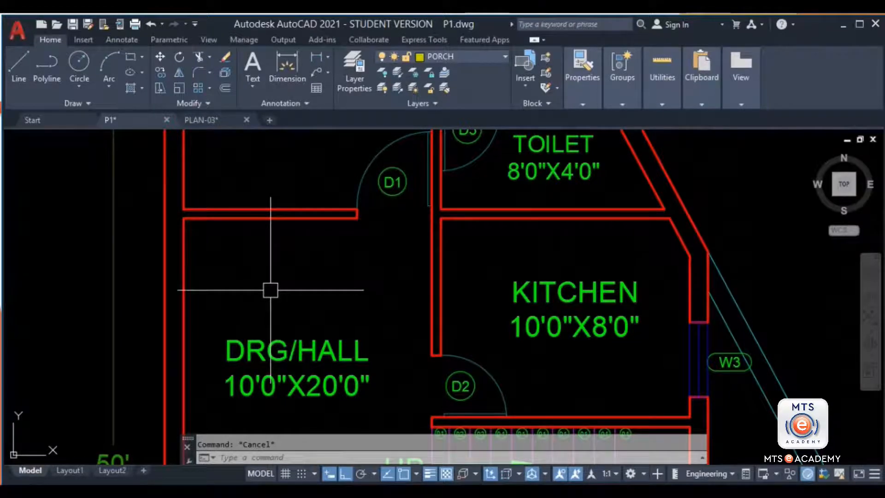
scroll(270, 290, "down", 4)
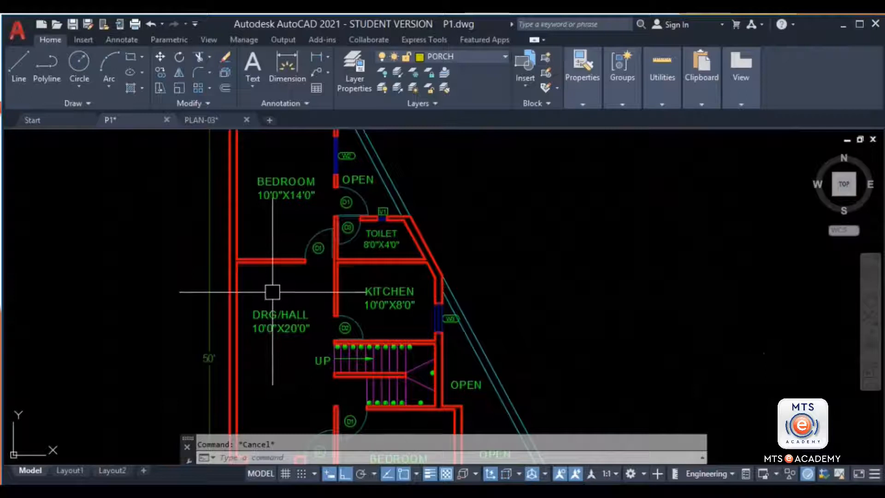
scroll(270, 258, "up", 2)
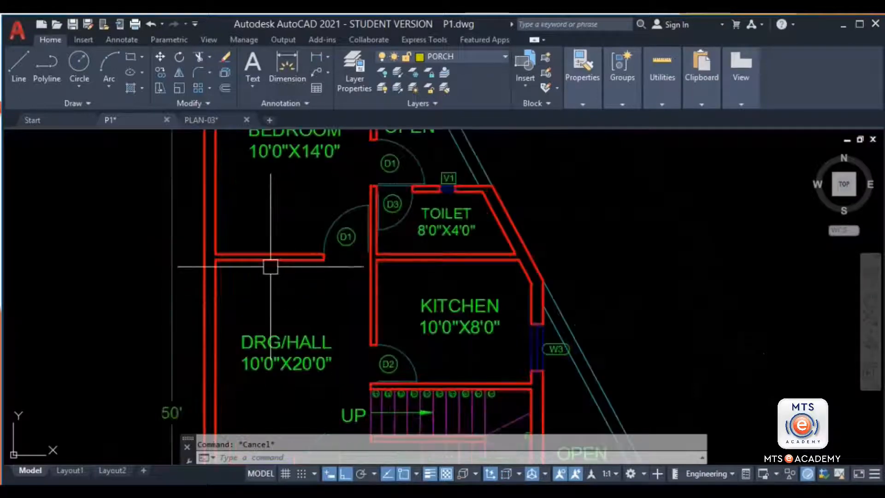
scroll(268, 269, "up", 2)
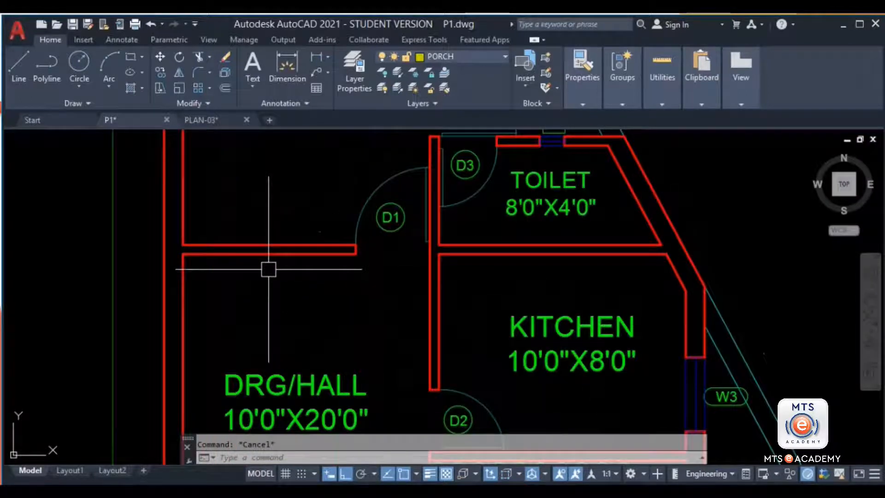
scroll(267, 259, "up", 4)
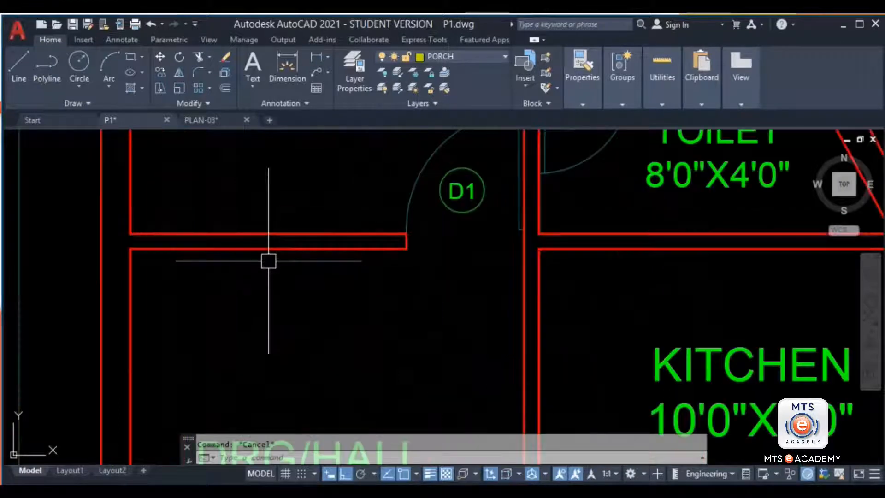
middle_click_drag(258, 281, 312, 300)
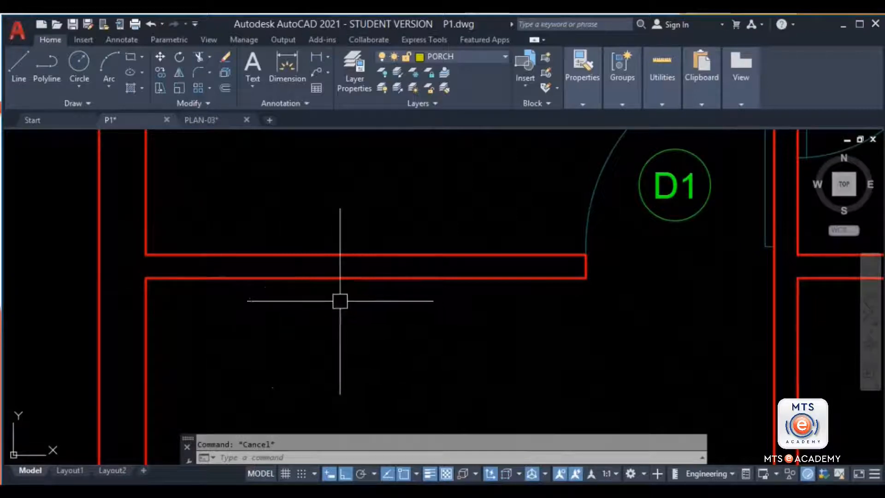
left_click(339, 281)
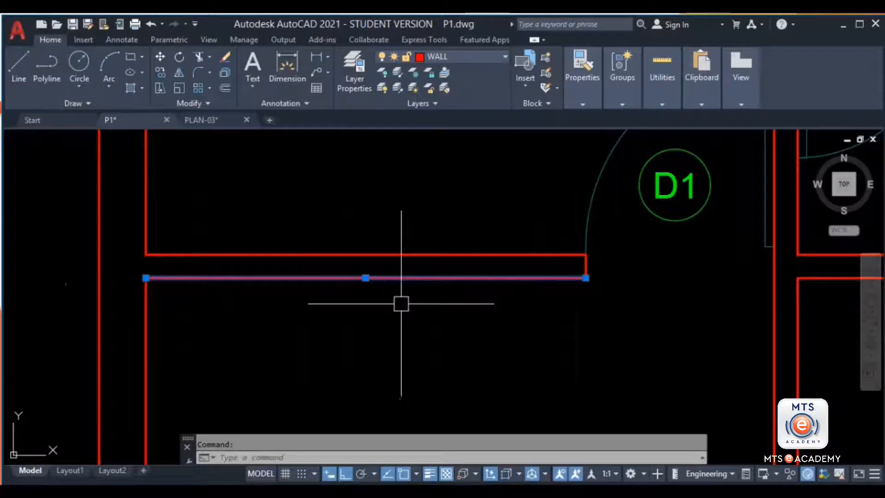
left_click(328, 254)
left_click(148, 207)
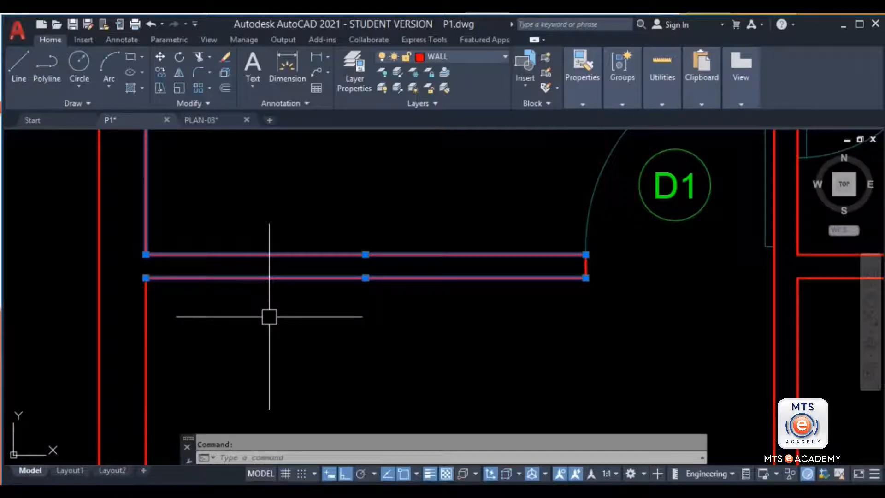
key("Delete")
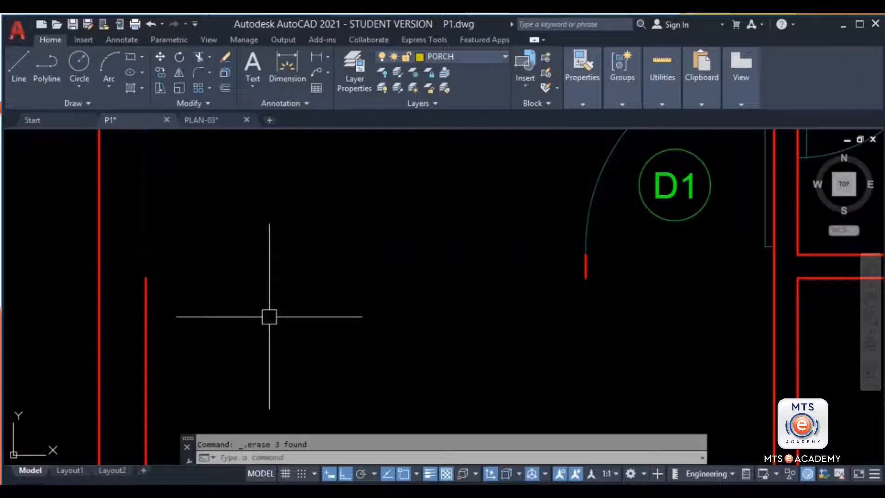
Undo the last erase, select the partition wall's hall-side line, and clear the selection
key("ctrl+z")
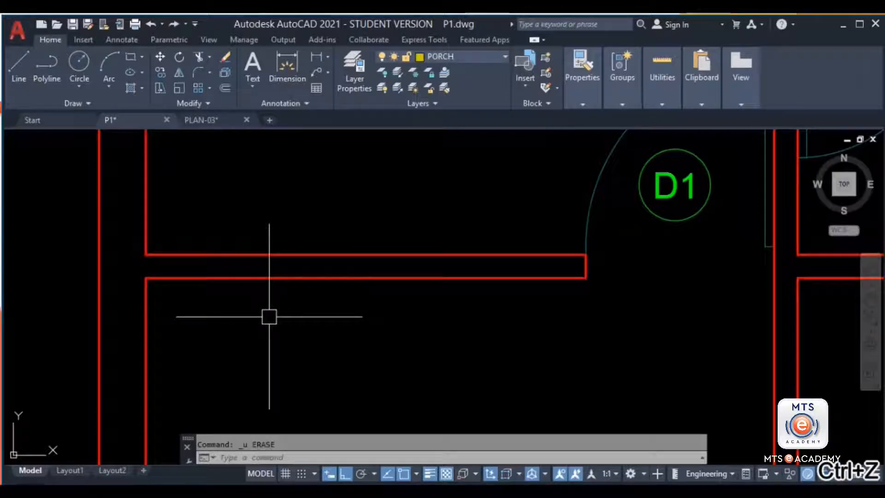
left_click(287, 278)
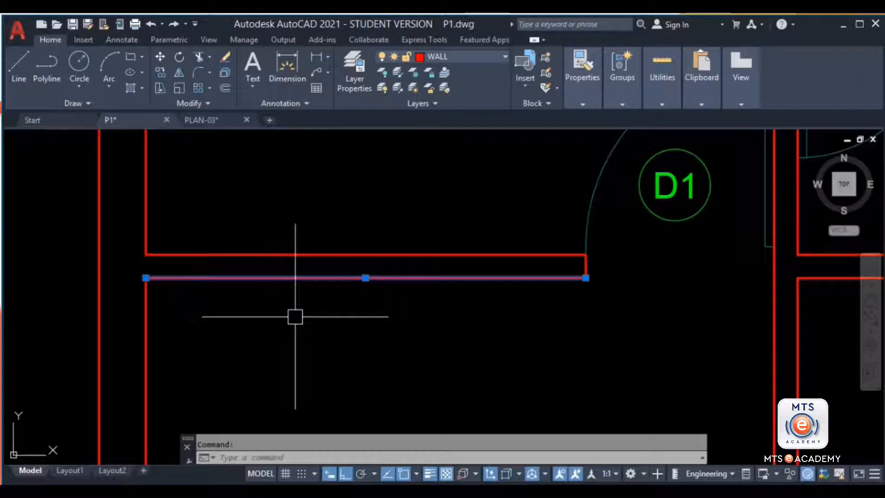
key("Escape")
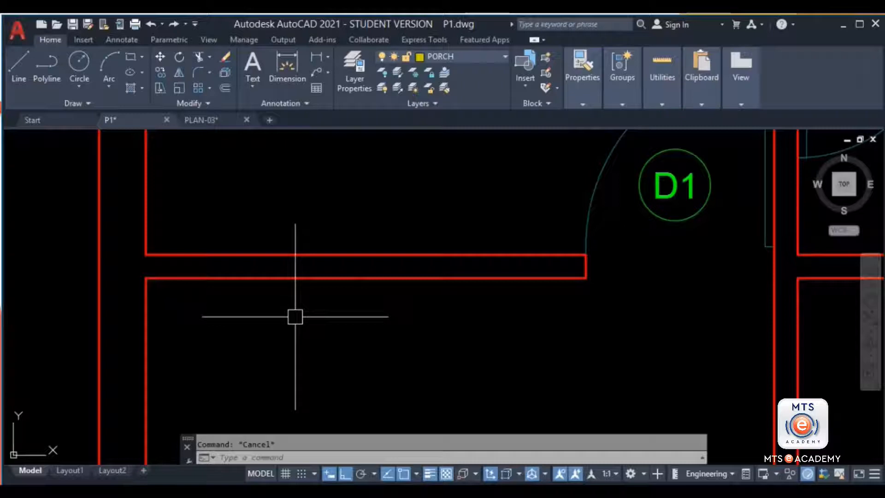
Try a window selection box and a crossing selection box in the empty space on either side of the floor plan
scroll(297, 307, "down", 5)
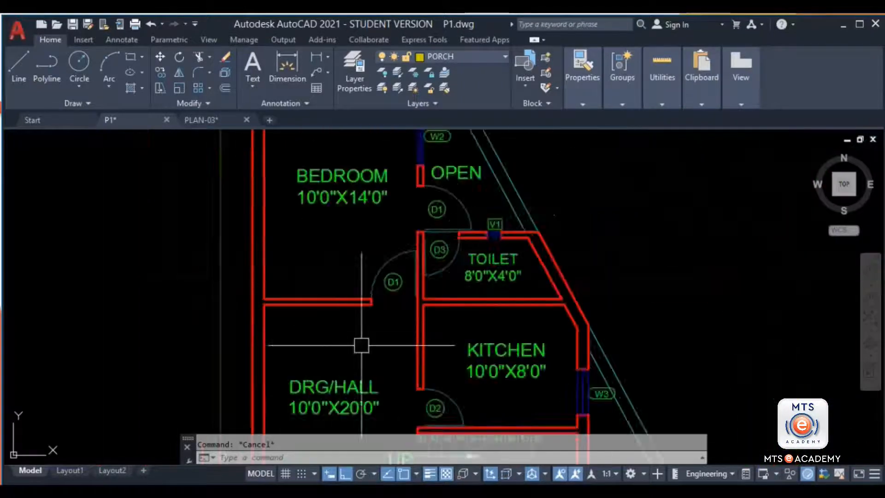
scroll(302, 296, "down", 3)
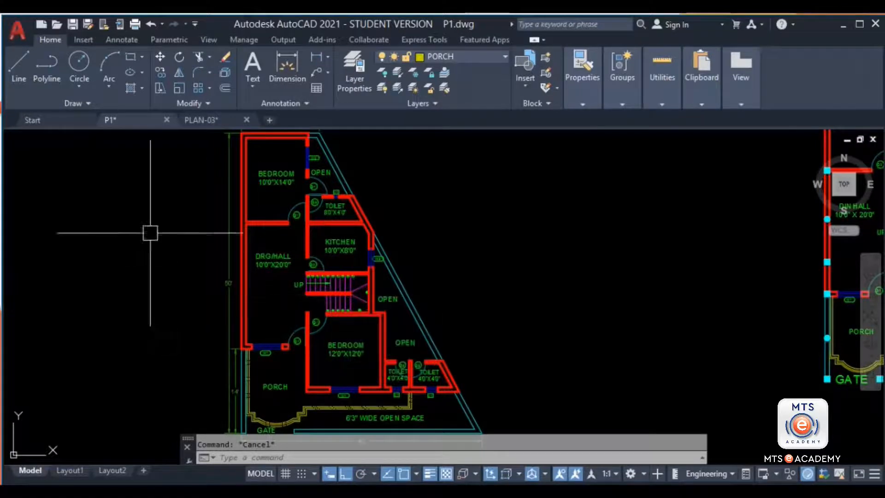
left_click(95, 175)
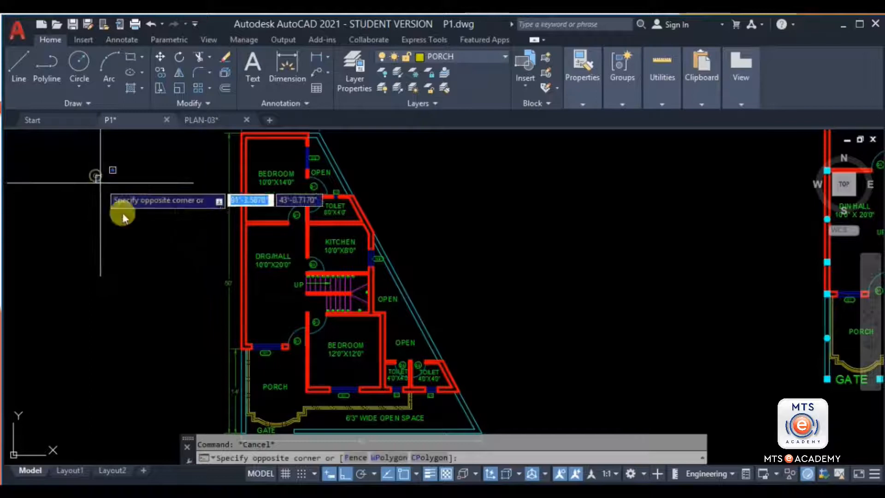
left_click(201, 345)
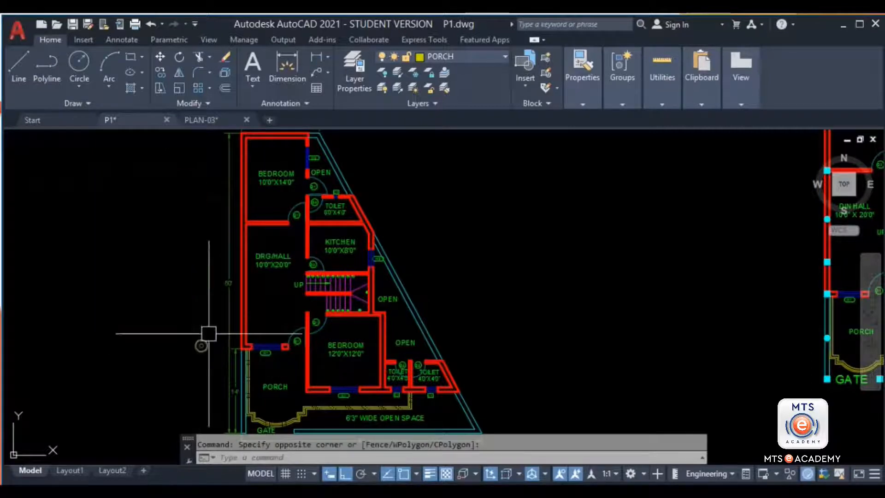
left_click(635, 167)
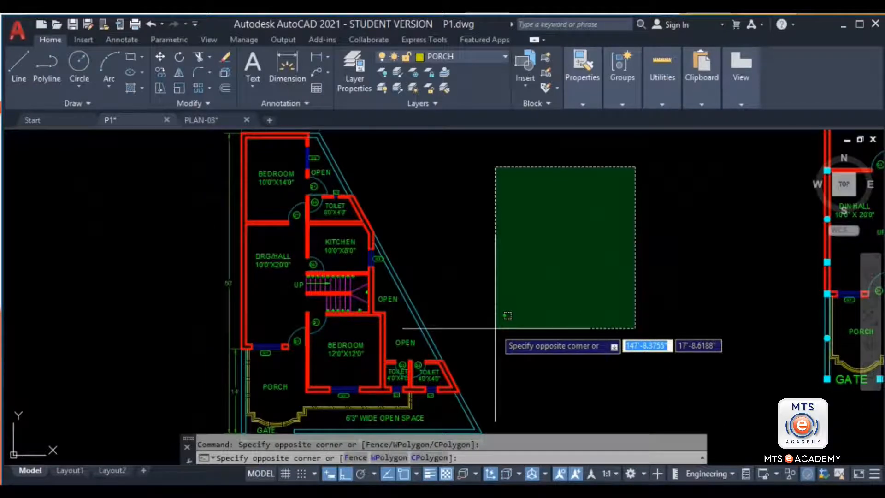
key("Escape")
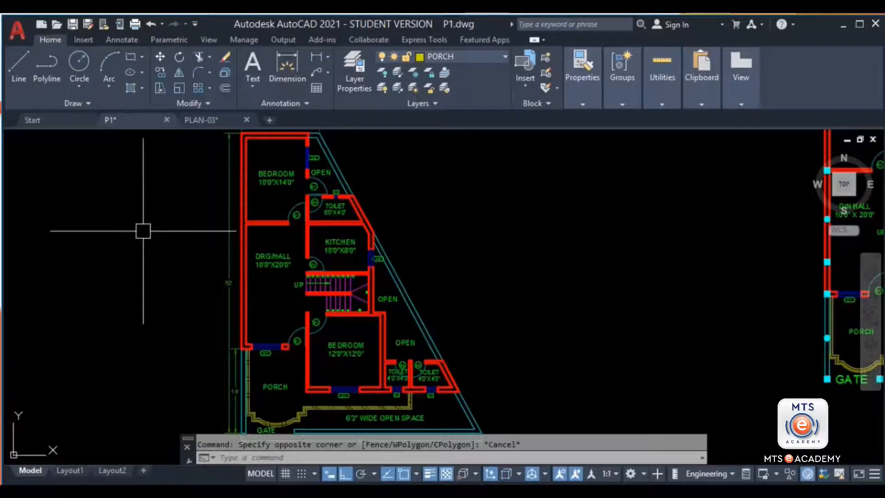
Try more selection boxes in the empty drawing areas beside the plan, including between the two floor plans
left_click(97, 201)
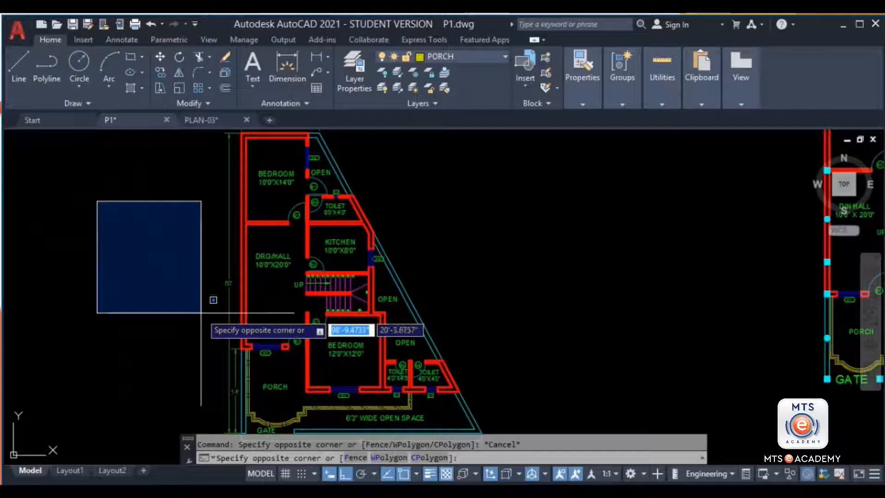
key("Escape")
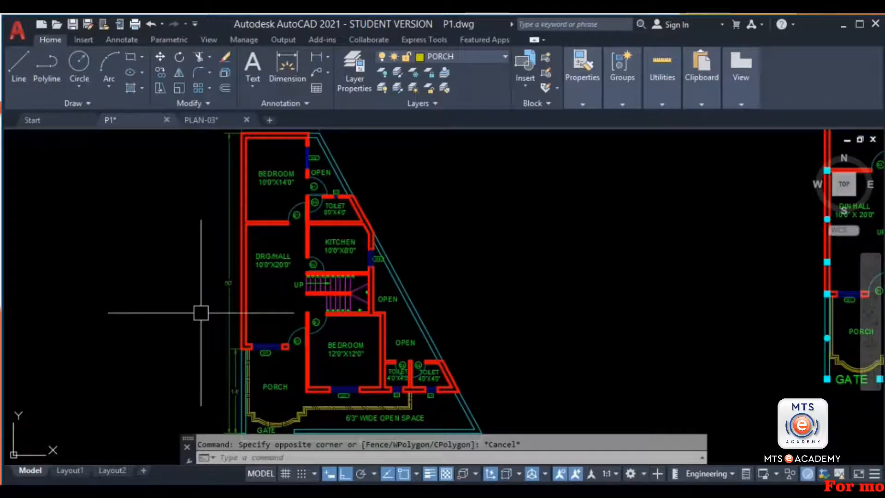
left_click(86, 192)
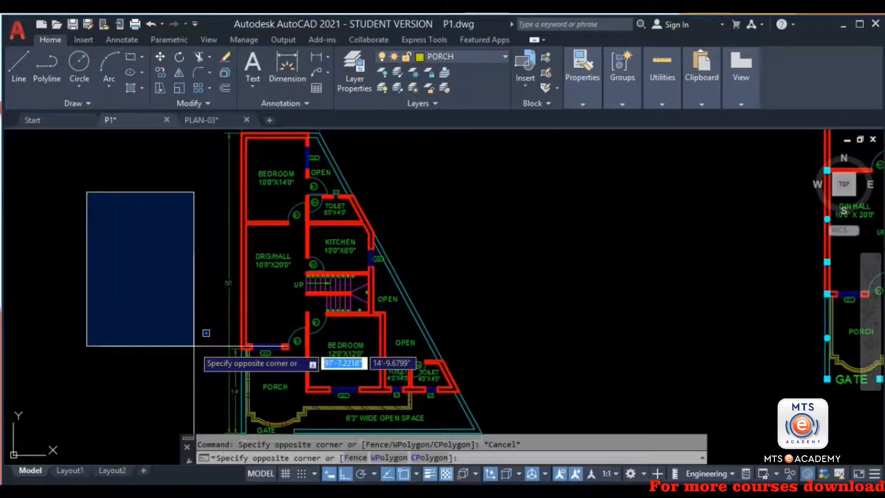
left_click(154, 263)
left_click(647, 186)
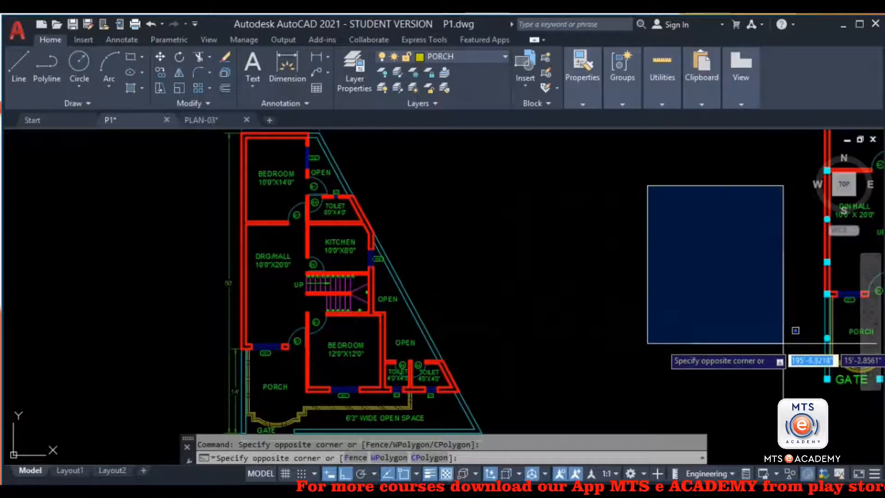
middle_click_drag(791, 315, 725, 329)
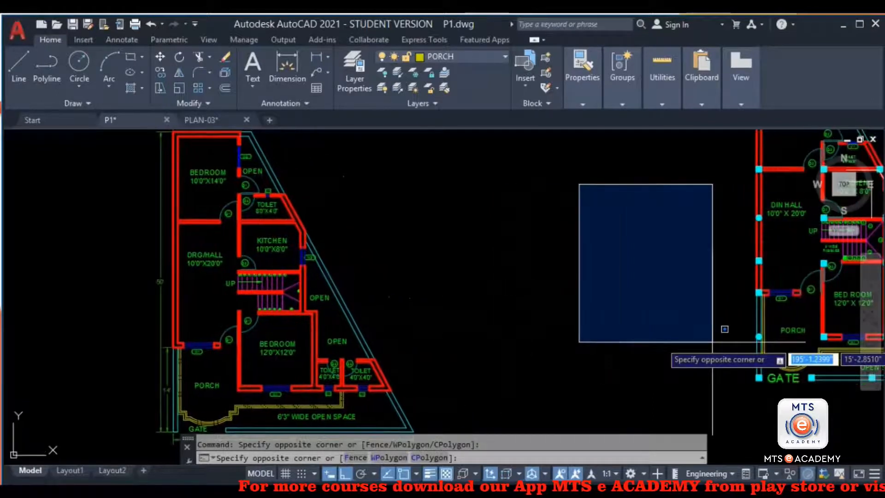
left_click(501, 305)
Erase the D1 door tag between the hall and porch using a window selection around its circle and text, and undo the erase
middle_click_drag(357, 263, 475, 320)
mouse_move(463, 283)
middle_mouse_down()
mouse_move(445, 251)
mouse_move(399, 275)
mouse_move(373, 239)
middle_mouse_up()
middle_click_drag(349, 297, 346, 289)
scroll(283, 266, "up", 5)
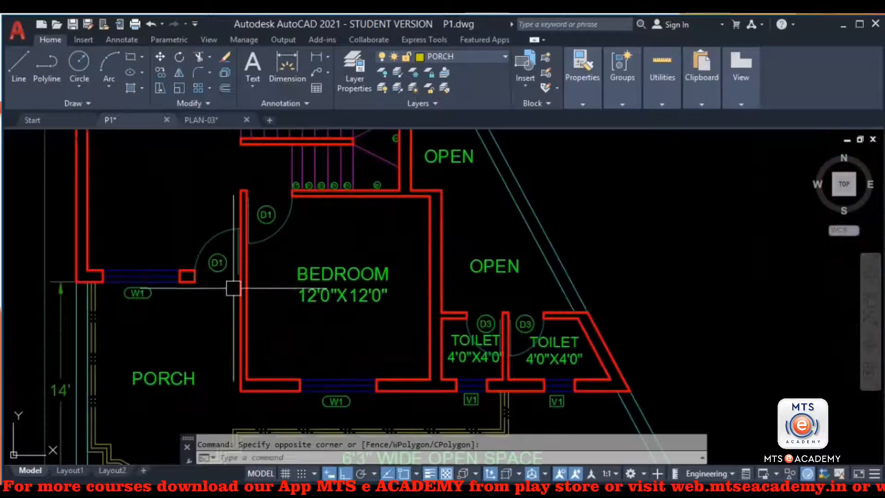
scroll(316, 324, "up", 4)
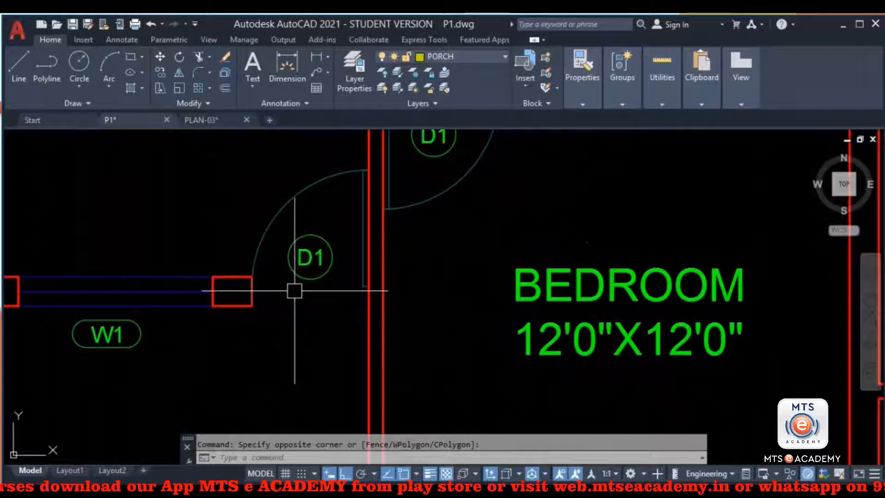
scroll(294, 292, "up", 2)
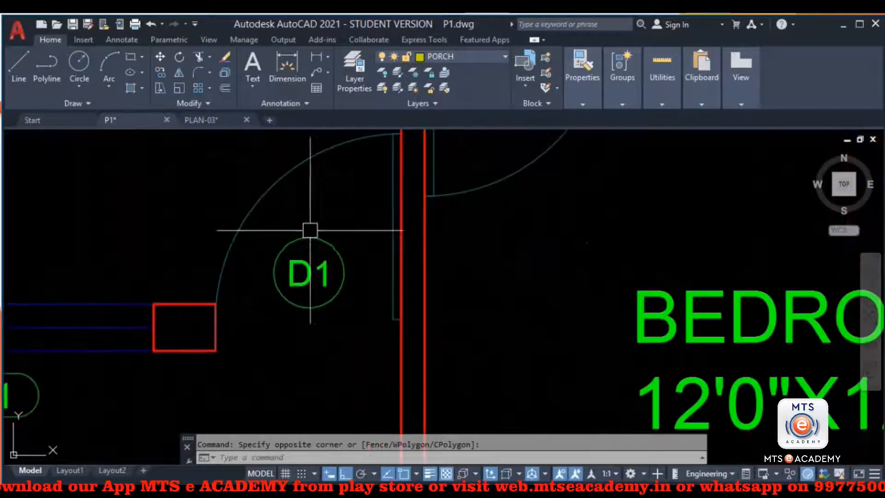
middle_click_drag(299, 284, 300, 257)
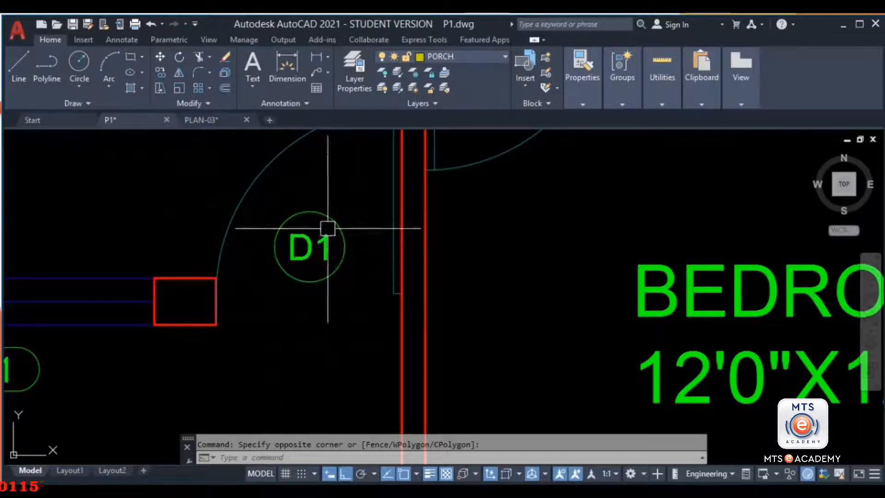
left_click(209, 162)
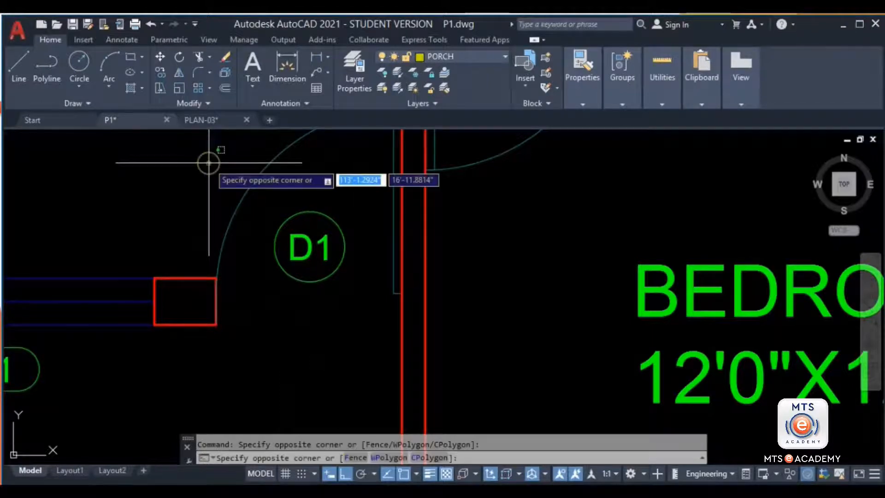
left_click(377, 305)
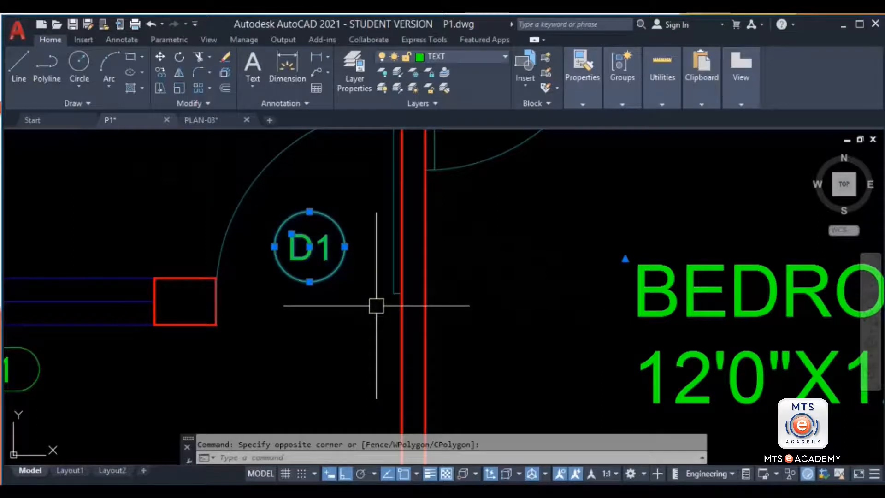
scroll(376, 336, "down", 4)
scroll(376, 335, "down", 2)
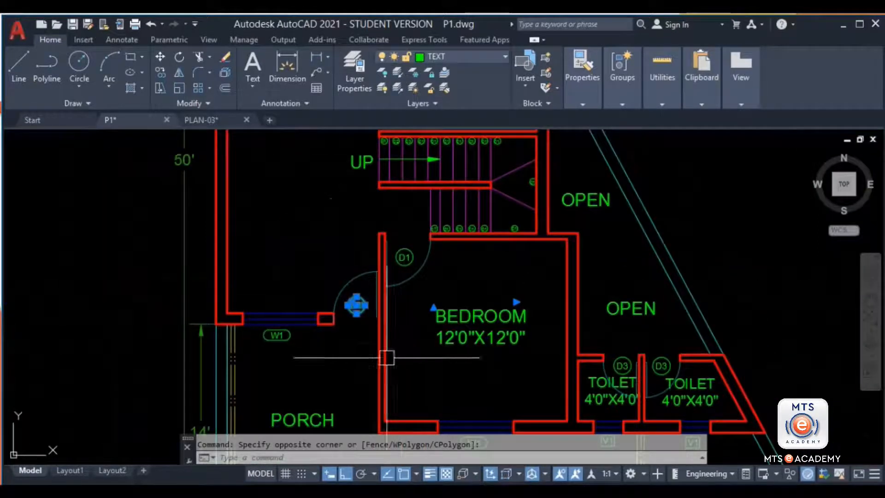
scroll(371, 351, "up", 4)
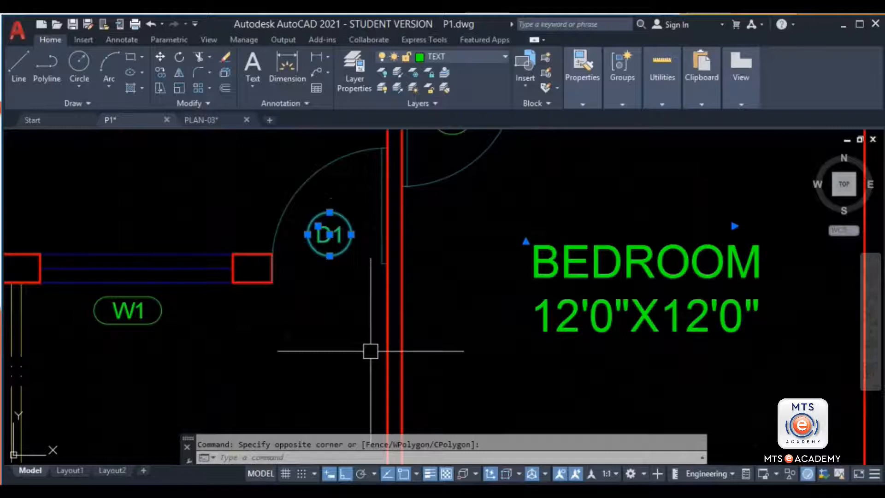
key("Delete")
key("ctrl+z")
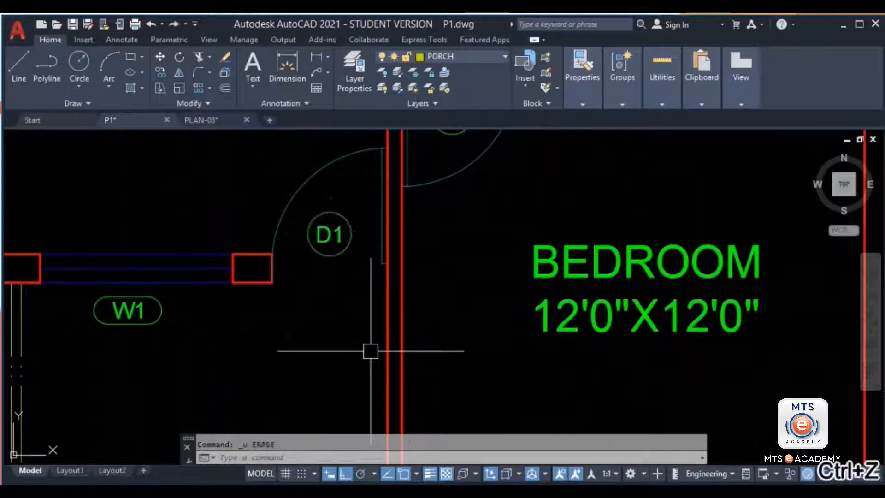
Select the D1 door tag, its door and the adjoining wall lines with a crossing box drawn from the bedroom side, and clear the selection
scroll(358, 221, "up", 2)
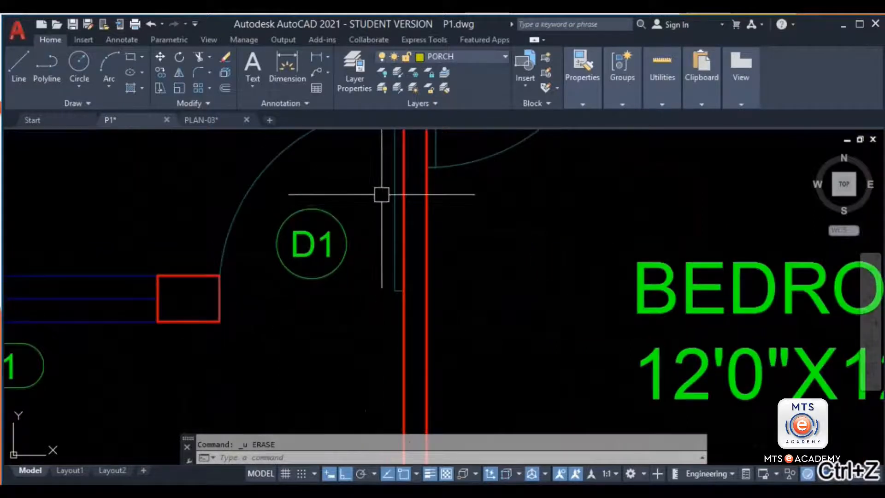
left_click(460, 185)
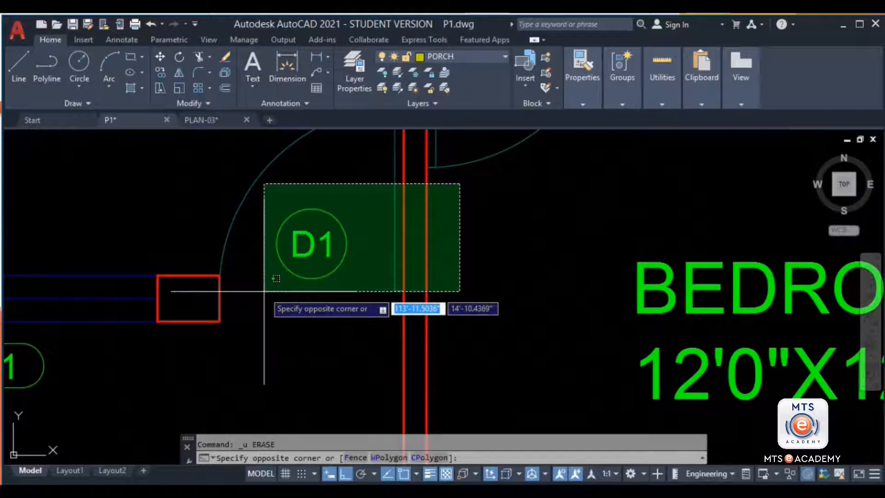
left_click(564, 192)
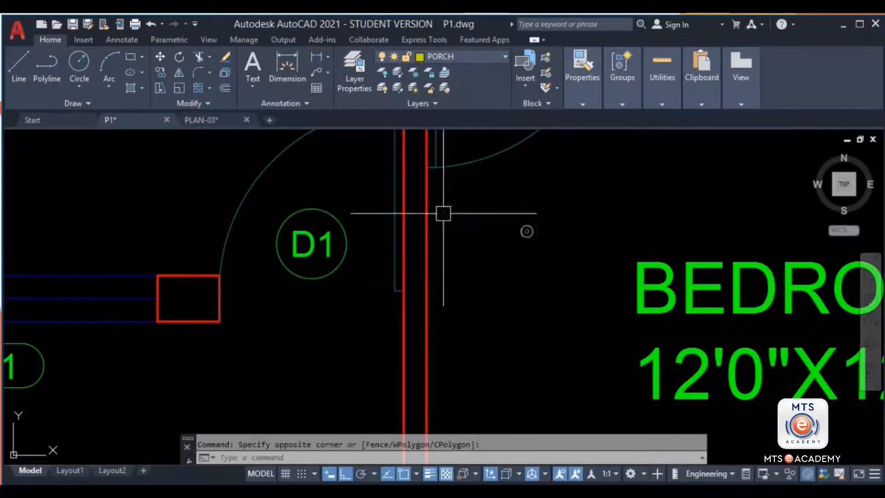
left_click(480, 193)
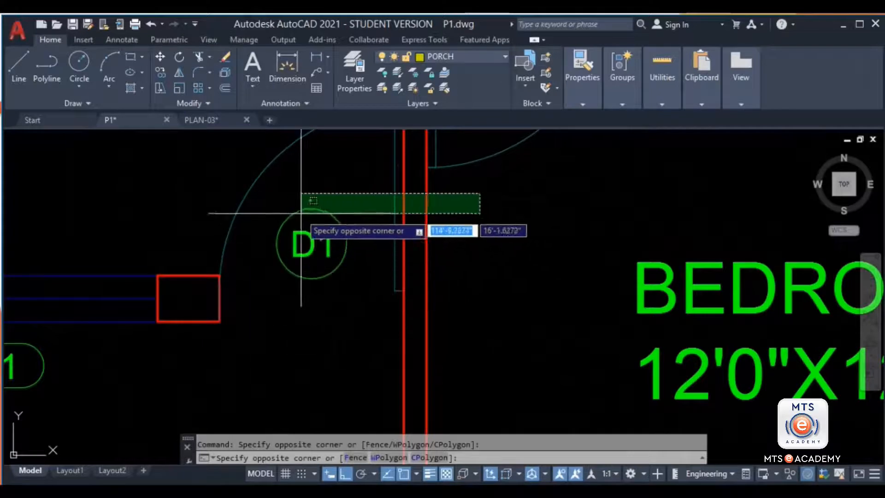
left_click(266, 288)
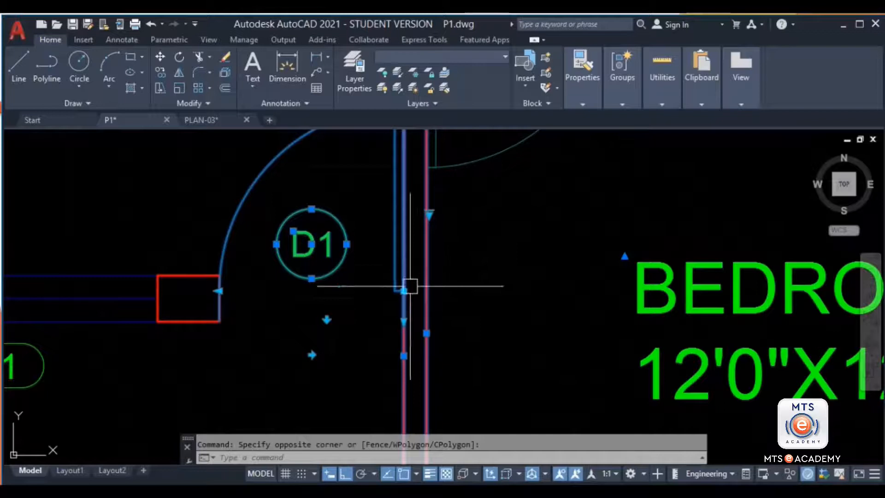
key("Escape")
Draw two overlapping rectangles in the empty area beside the floor plan's upper bedroom
scroll(412, 277, "down", 10)
scroll(415, 277, "up", 4)
middle_click_drag(387, 192, 399, 336)
scroll(366, 277, "up", 6)
middle_click_drag(364, 275, 372, 306)
scroll(387, 339, "down", 4)
middle_click_drag(388, 339, 444, 316)
left_click(129, 57)
left_click(118, 187)
left_click(226, 304)
middle_click_drag(184, 234, 310, 287)
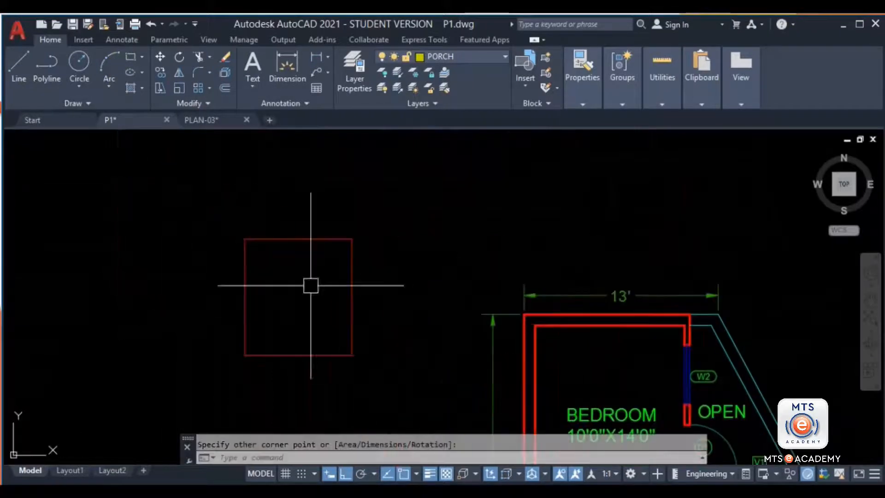
left_click(131, 60)
left_click(187, 173)
left_click(296, 310)
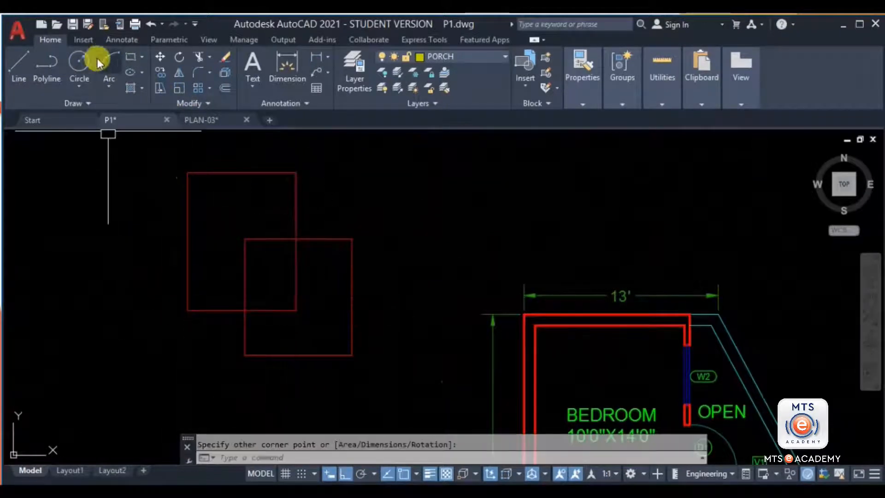
Draw two overlapping circles beside the rectangles, the upper one with a radius of about 3'-9" and the lower one slightly larger
left_click(80, 62)
left_click(77, 309)
left_click(87, 254)
middle_click_drag(114, 260, 406, 141)
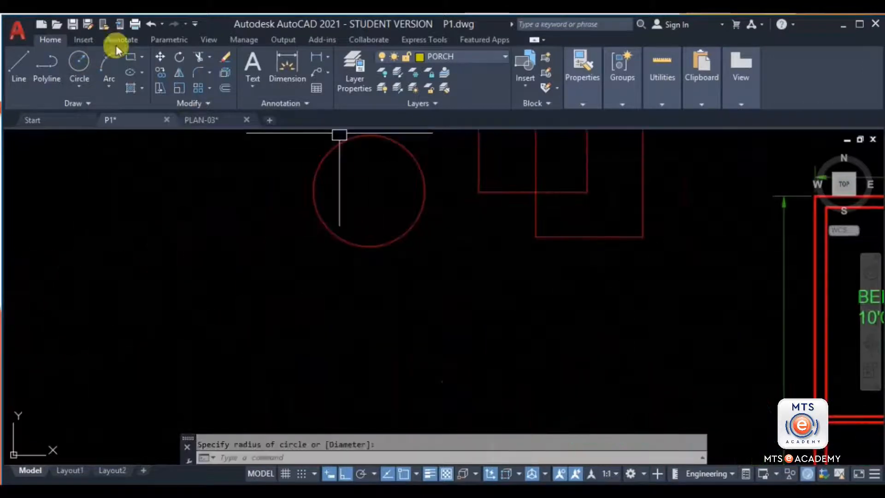
left_click(79, 62)
left_click(362, 258)
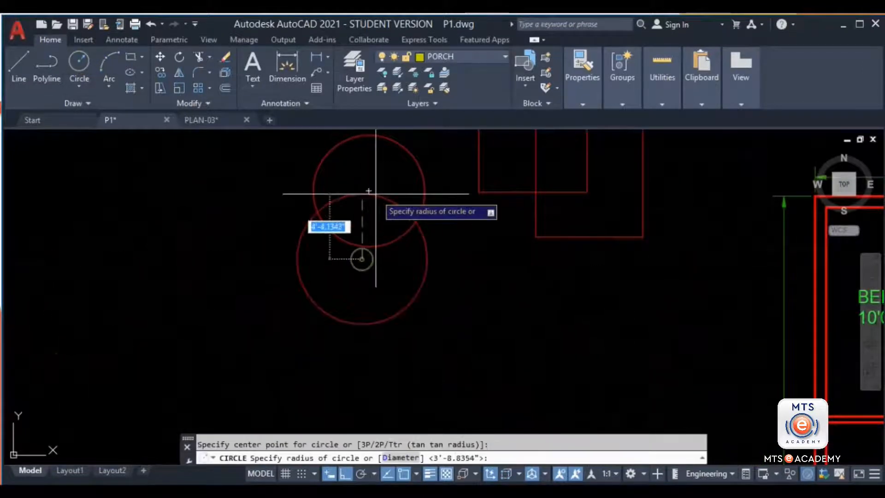
left_click(412, 250)
middle_click_drag(412, 249, 398, 300)
Select only the upper circle with a window box that encloses it but cuts through the lower circle, and clear the selection
left_click(261, 160)
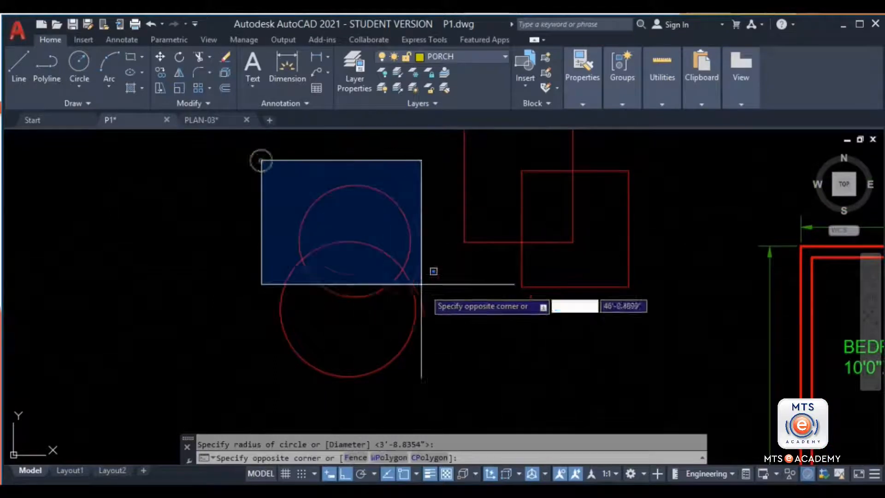
left_click(263, 207)
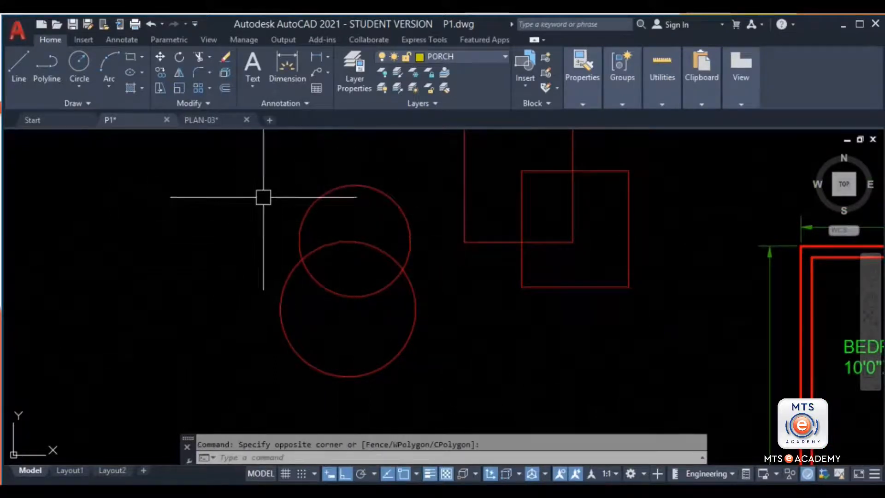
left_click(250, 167)
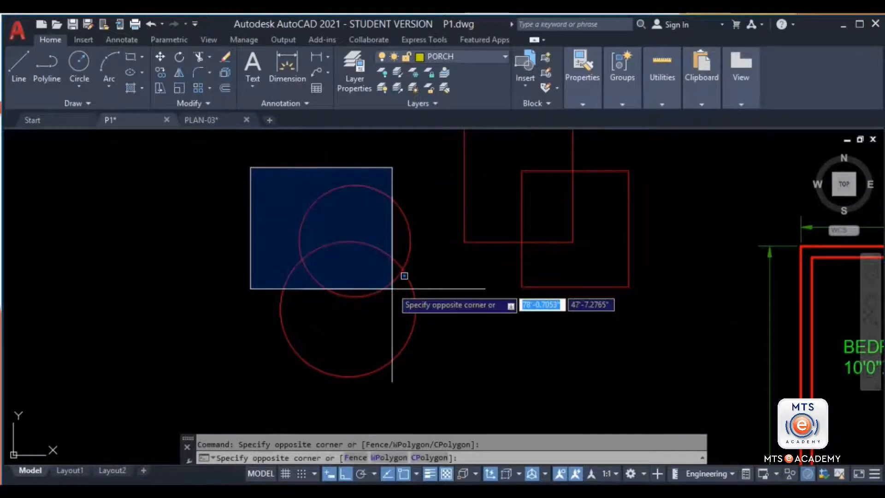
left_click(445, 308)
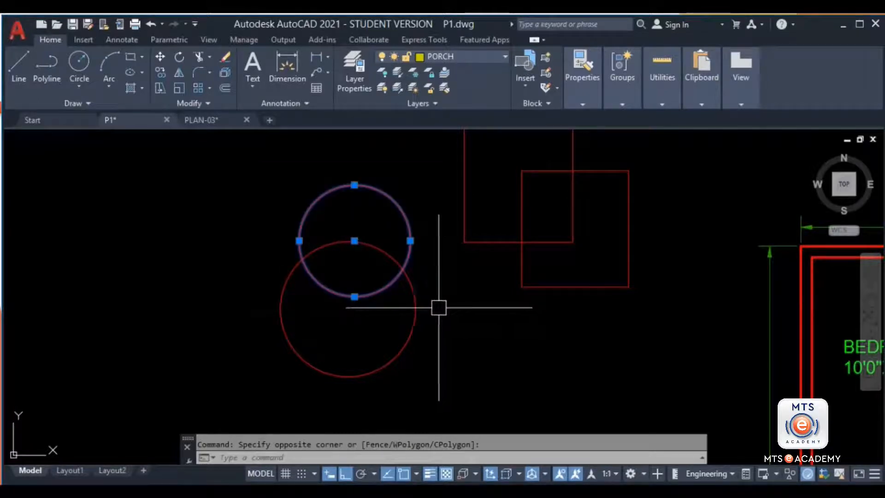
key("Escape")
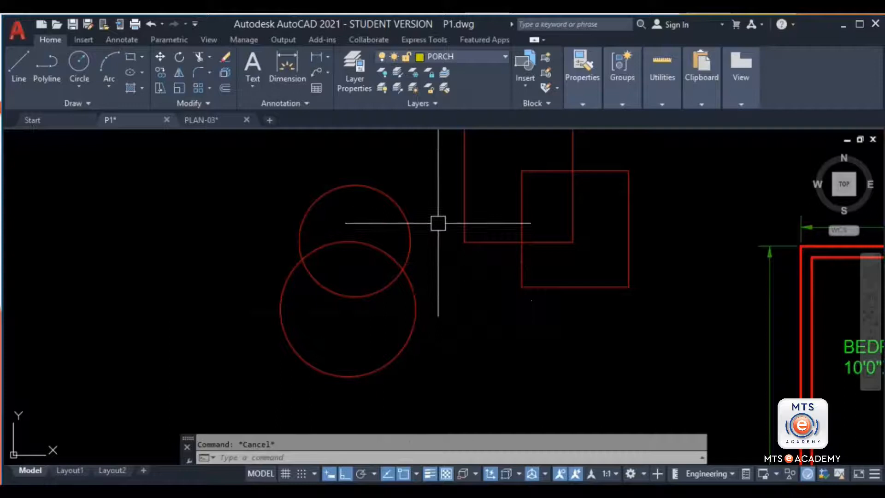
Select both circles with a crossing box that only partly covers the lower one, and clear the selection
left_click(442, 180)
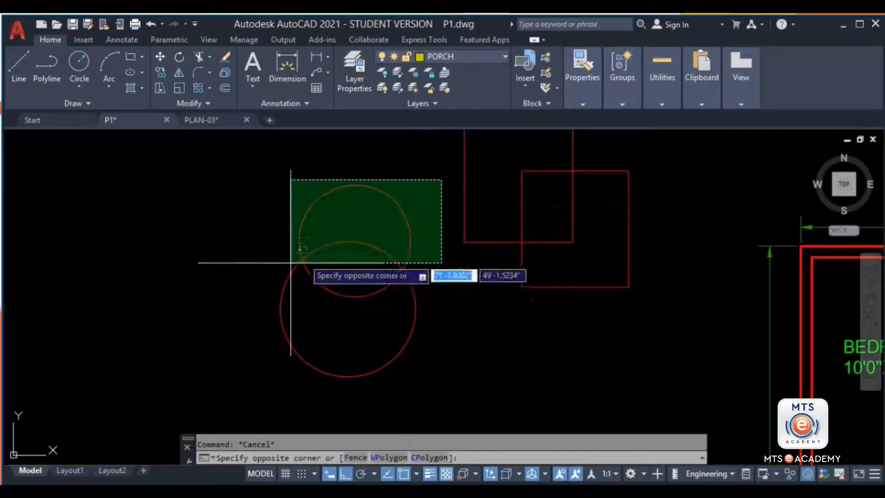
left_click(259, 301)
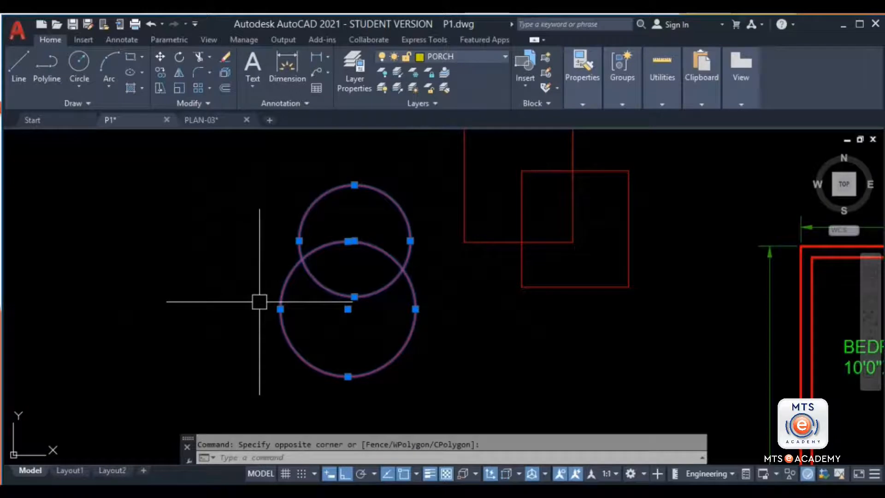
middle_click_drag(480, 302, 451, 316)
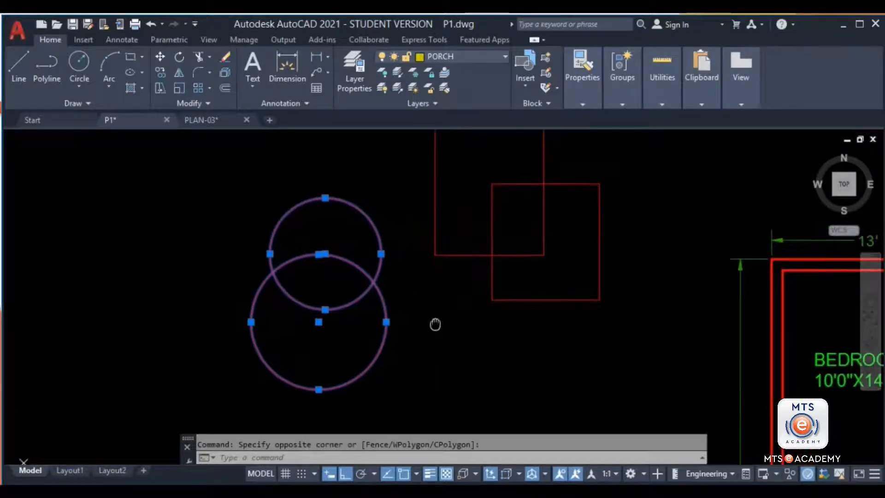
middle_click_drag(363, 323, 304, 331)
key("Escape")
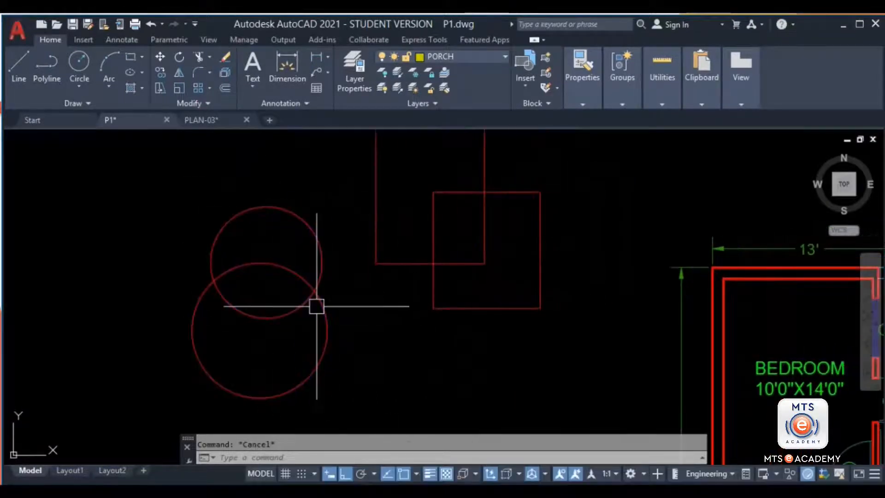
Select both rectangles with a small crossing box over the point where their edges intersect, and clear the selection
middle_click_drag(679, 326, 577, 391)
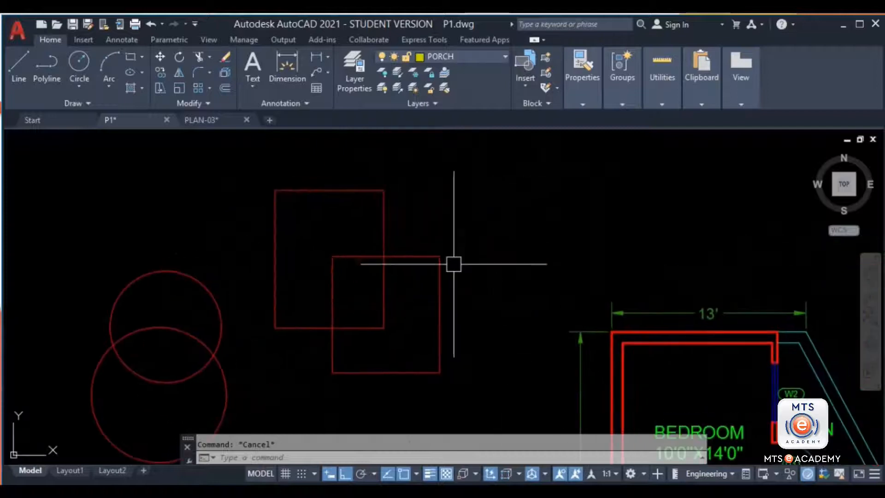
left_click(409, 229)
left_click(406, 240)
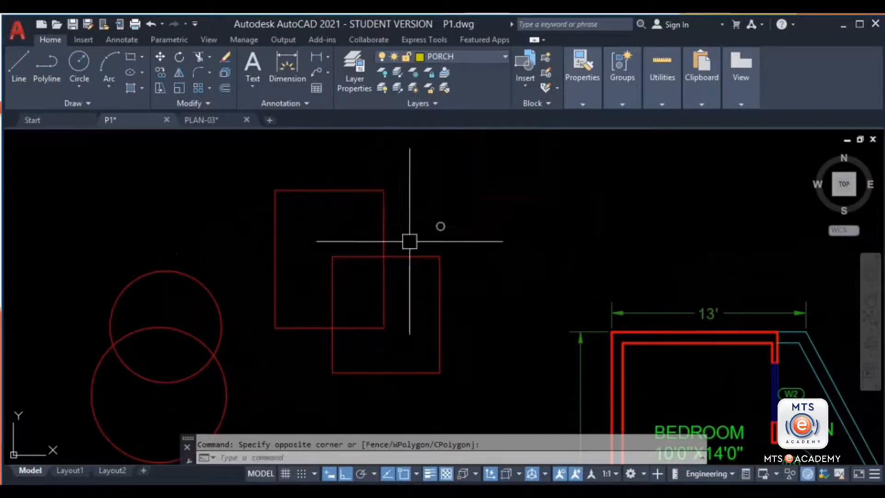
scroll(377, 267, "up", 2)
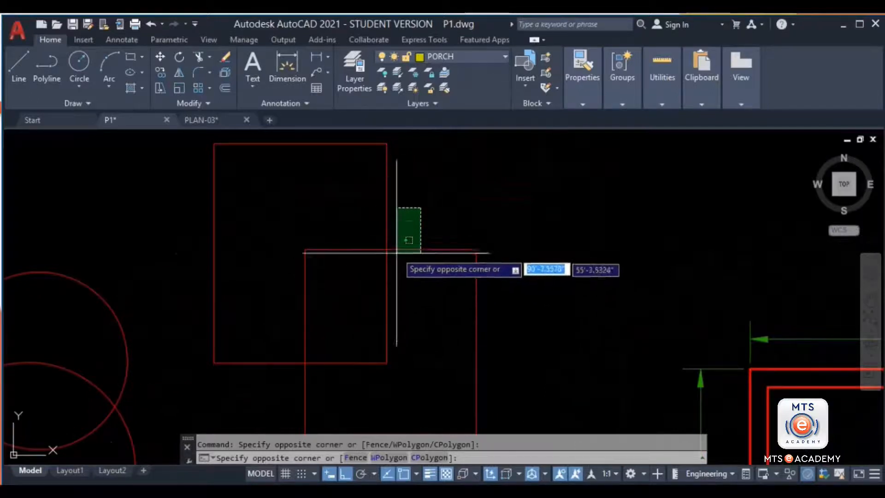
scroll(381, 265, "up", 2)
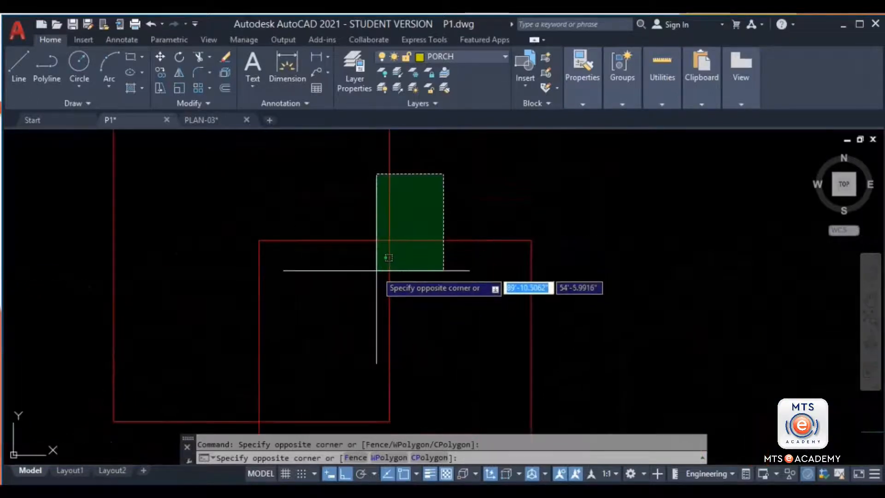
left_click(377, 267)
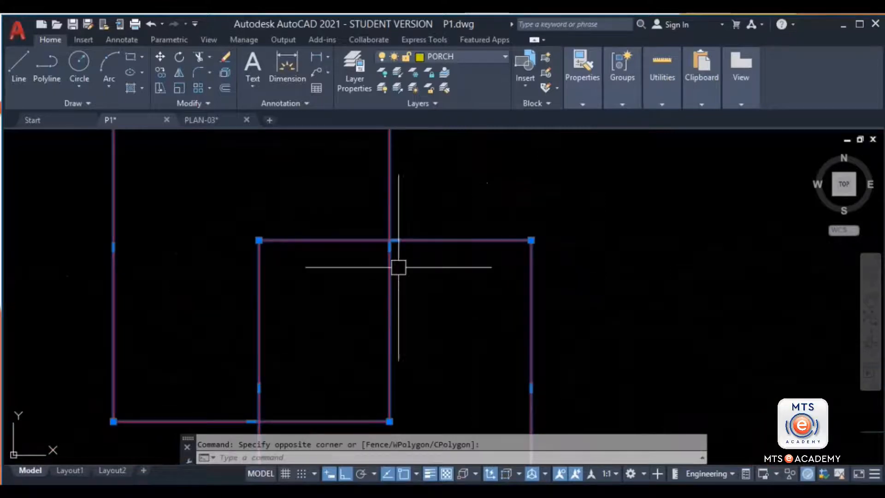
scroll(405, 302, "down", 3)
middle_click_drag(433, 313, 390, 263)
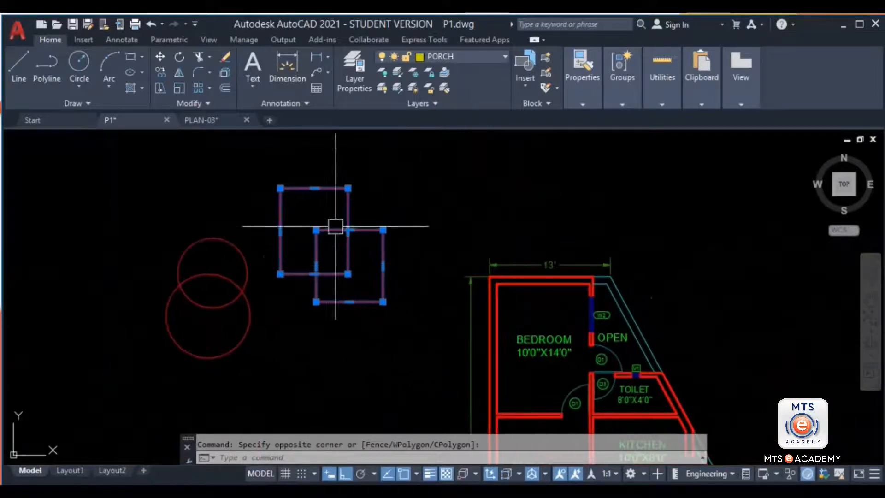
key("Escape")
Try a window selection box that covers only part of each rectangle
left_click(250, 171)
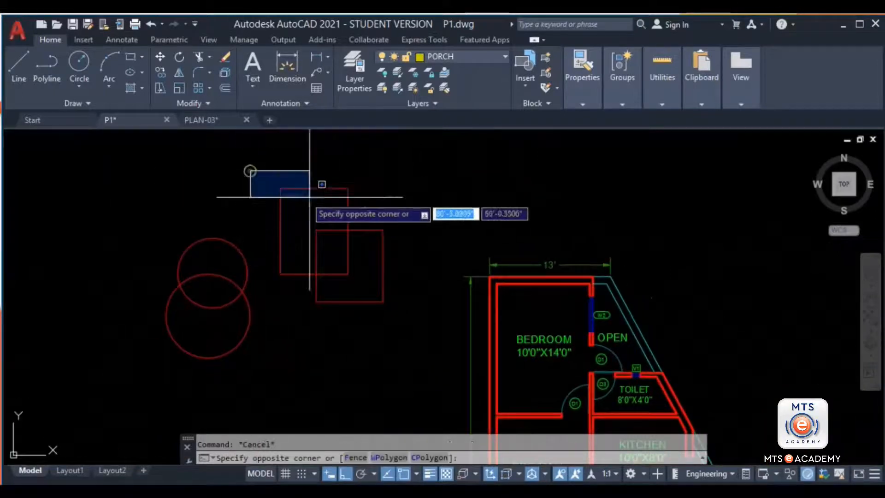
left_click(395, 250)
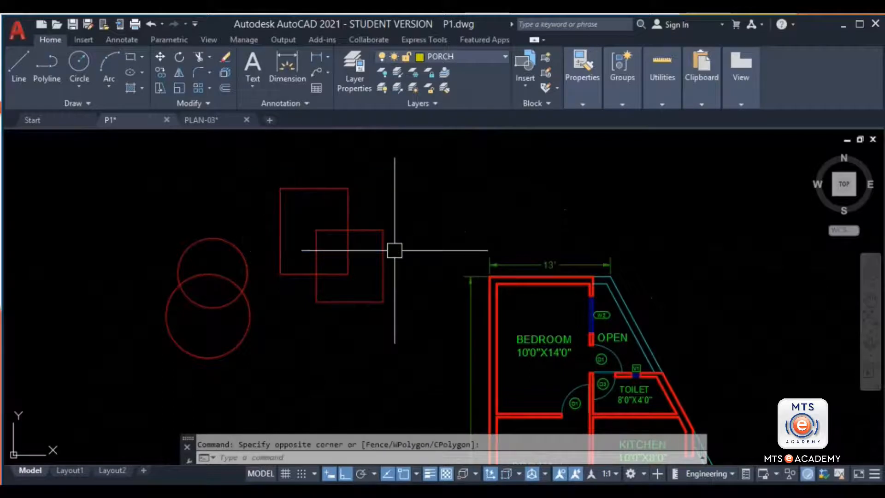
key("Escape")
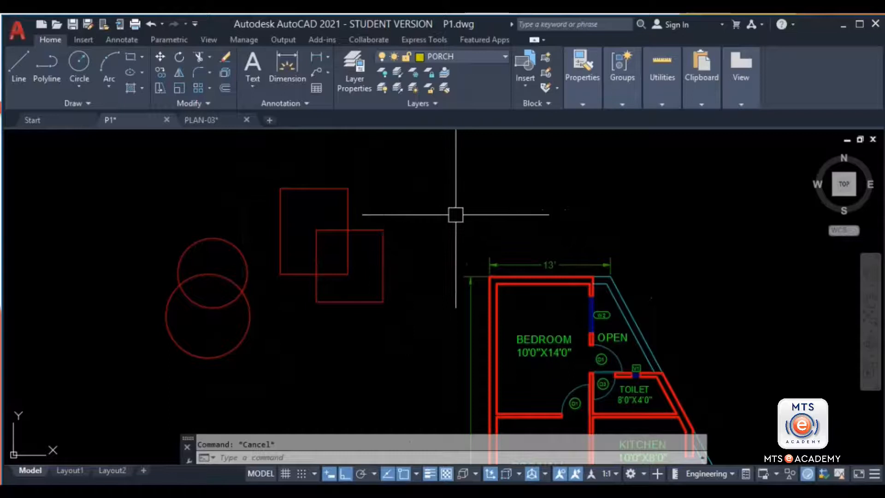
Select the two rectangles and the floor plan's vertical dimension with a crossing lasso, and clear the selection
left_click(533, 185)
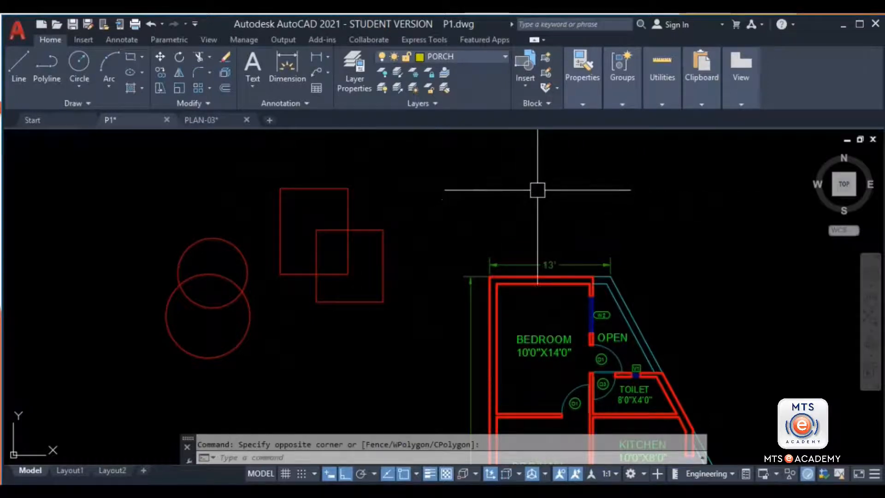
mouse_move(537, 187)
left_mouse_down()
mouse_move(507, 196)
mouse_move(457, 240)
mouse_move(384, 263)
mouse_move(349, 180)
mouse_move(318, 199)
mouse_move(339, 225)
mouse_move(323, 251)
mouse_move(274, 276)
mouse_move(384, 300)
mouse_move(415, 325)
mouse_move(419, 346)
left_mouse_up()
middle_click_drag(398, 329, 269, 320)
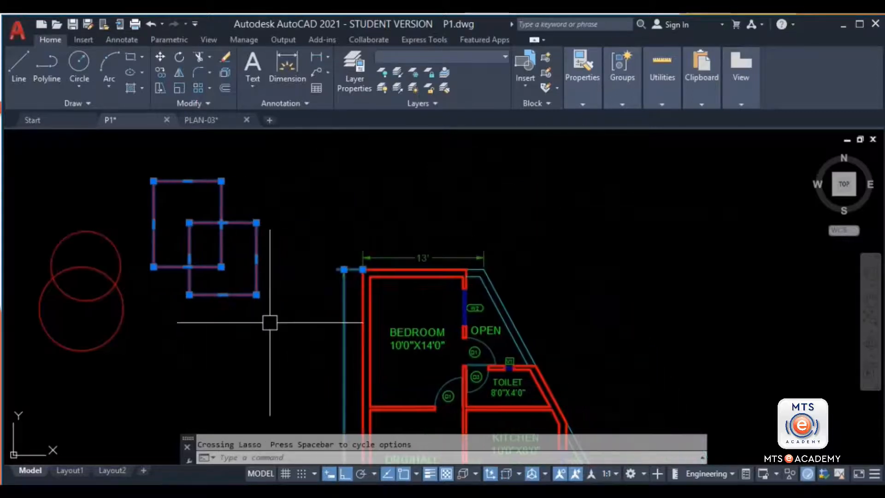
key("Escape")
Try a crossing box in the empty space beside the rectangles and a window box in the empty space above the circles
middle_click_drag(343, 324, 397, 340)
scroll(185, 256, "up", 4)
middle_click_drag(295, 296, 376, 310)
scroll(378, 338, "down", 2)
middle_click_drag(420, 339, 409, 308)
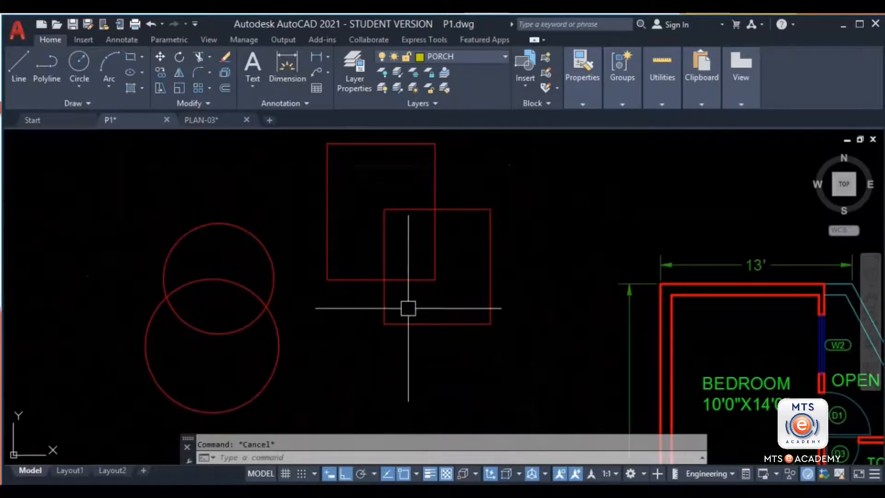
middle_click_drag(479, 259, 470, 275)
left_click(593, 135)
left_click(549, 247)
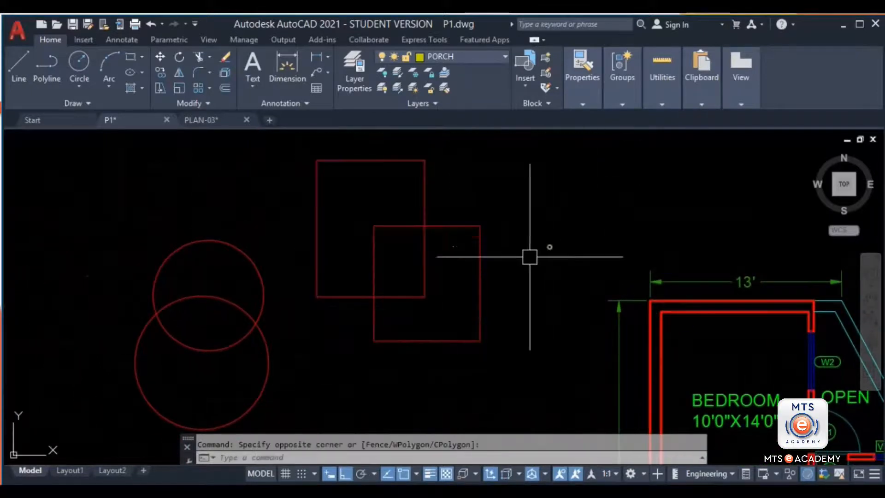
left_click(54, 187)
left_click(156, 206)
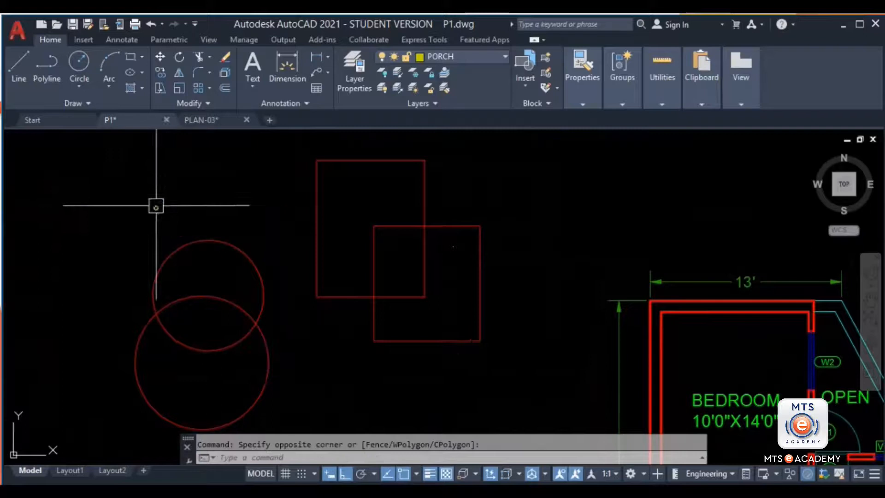
Select both circles with a window box, and clear the selection
left_click(95, 192)
left_click(282, 343)
middle_click_drag(281, 343, 294, 419)
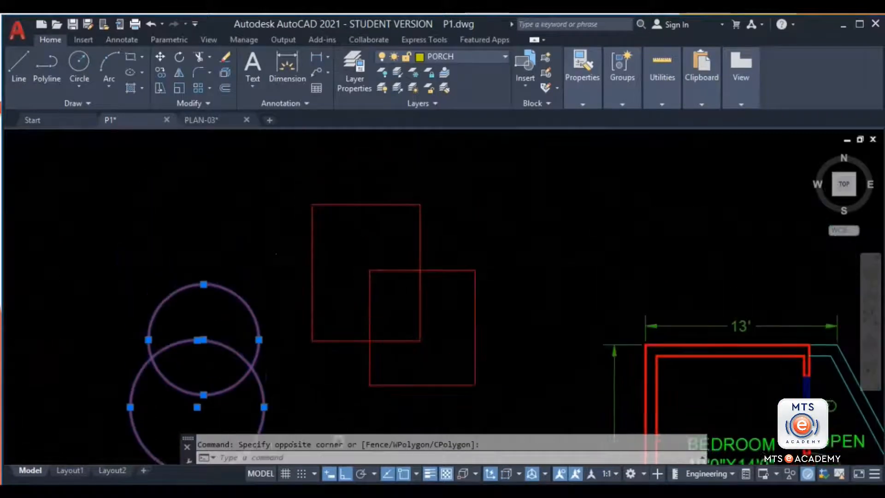
key("Escape")
Select both rectangles with a crossing box, and clear the selection
left_click(572, 218)
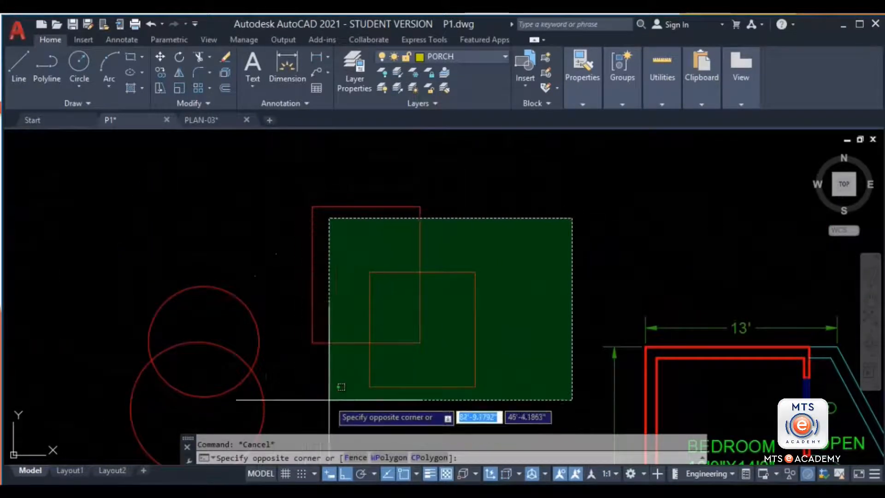
left_click(298, 406)
scroll(466, 320, "down", 3)
key("Escape")
Repeat a window selection around the circles and a crossing selection over the rectangles, clearing the selection each time
left_click(184, 225)
left_click(317, 389)
key("Escape")
left_click(531, 169)
left_click(352, 331)
key("Escape")
Select both circles and both rectangles together with one crossing box
scroll(421, 323, "down", 2)
middle_click_drag(420, 318, 395, 263)
left_click(413, 178)
left_click(265, 304)
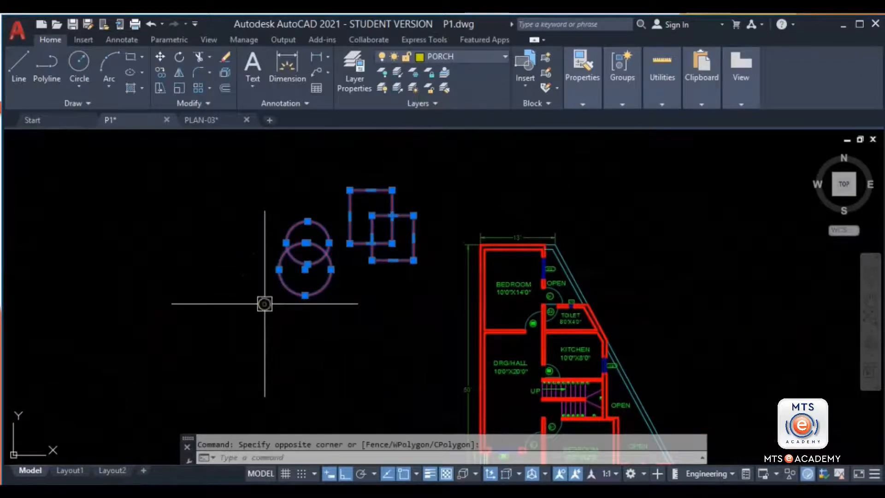
Erase the selected sample circles and rectangles
key("Delete")
mouse_move(418, 316)
middle_mouse_down()
mouse_move(371, 314)
mouse_move(279, 263)
middle_mouse_up()
scroll(454, 284, "up", 5)
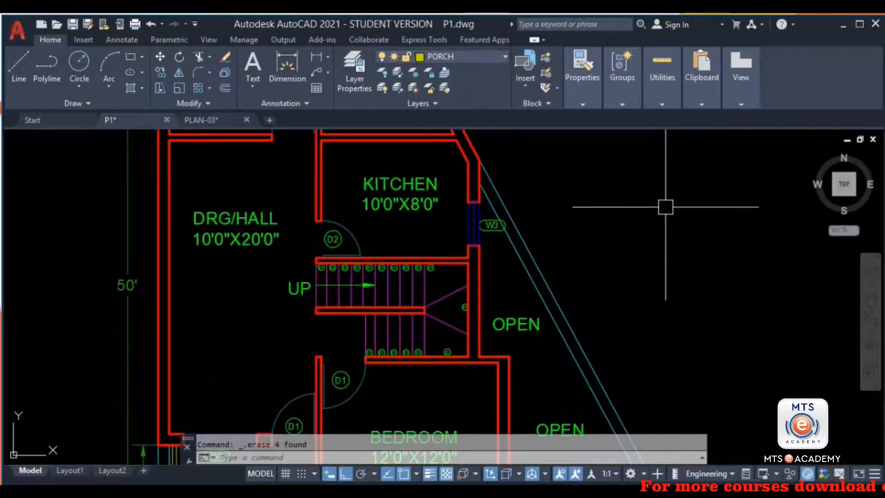
Make crossing lasso selections over the slanted boundary lines beside the kitchen and staircase, clearing the selection each time
mouse_move(646, 231)
left_mouse_down()
mouse_move(620, 283)
mouse_move(620, 316)
mouse_move(457, 323)
left_mouse_up()
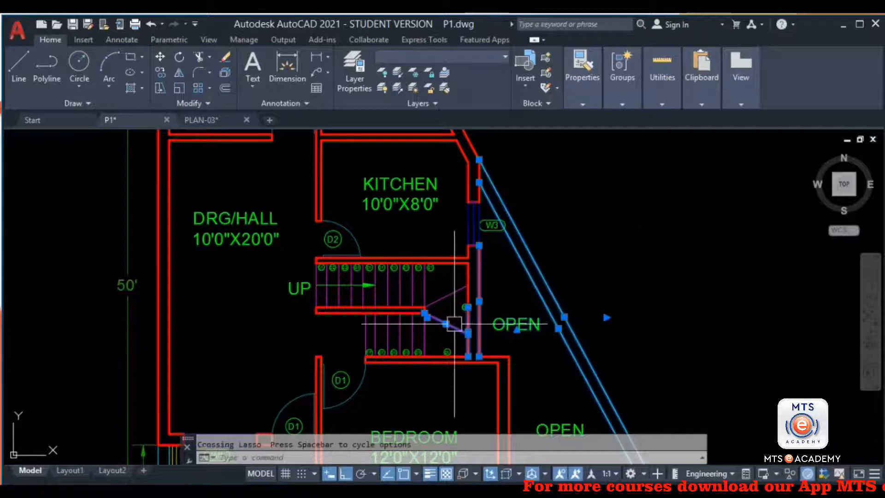
key("Escape")
mouse_move(625, 232)
left_mouse_down()
mouse_move(524, 296)
mouse_move(383, 288)
mouse_move(286, 343)
mouse_move(467, 344)
mouse_move(567, 296)
mouse_move(551, 296)
mouse_move(579, 305)
left_mouse_up()
middle_click_drag(461, 273, 459, 424)
key("Escape")
mouse_move(558, 319)
middle_mouse_down()
mouse_move(545, 303)
mouse_move(480, 272)
mouse_move(467, 250)
middle_mouse_up()
scroll(502, 271, "up", 5)
left_click(531, 256)
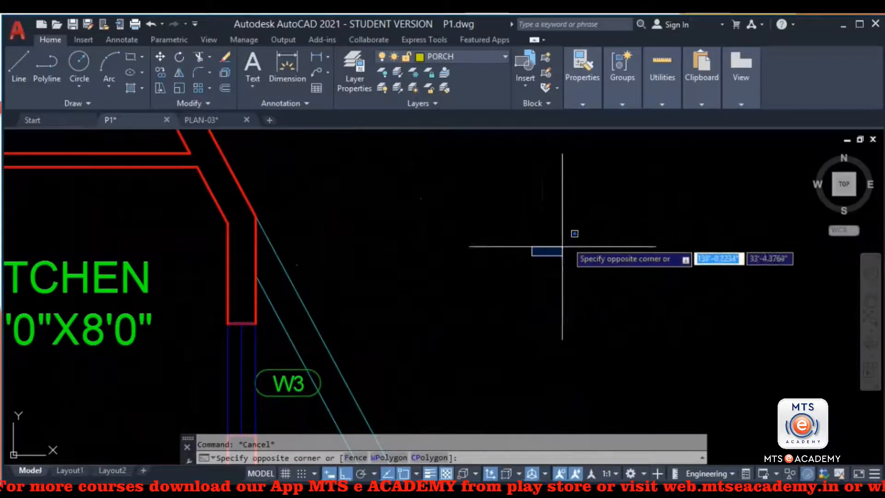
key("Escape")
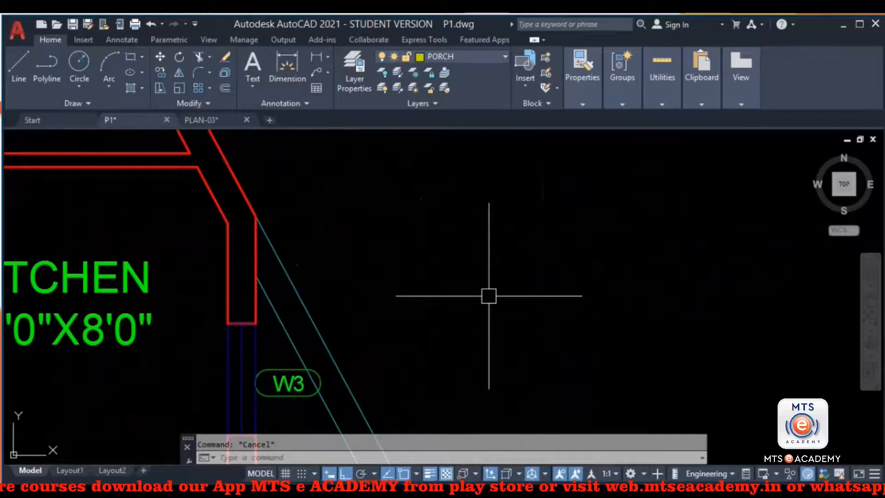
Select all objects in the drawing at once, and clear the selection
scroll(475, 355, "down", 4)
middle_click_drag(474, 358, 453, 234)
middle_click_drag(457, 299, 500, 257)
mouse_move(480, 295)
middle_mouse_down()
mouse_move(490, 271)
mouse_move(476, 254)
middle_mouse_up()
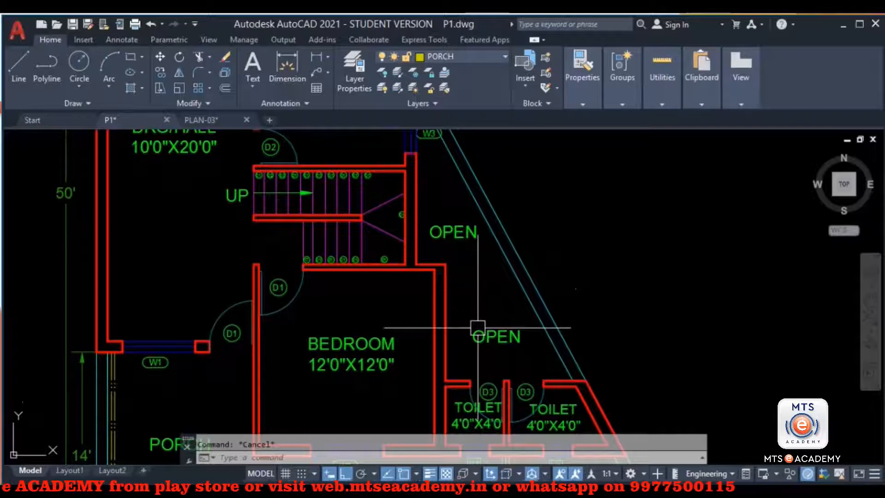
scroll(438, 258, "down", 8)
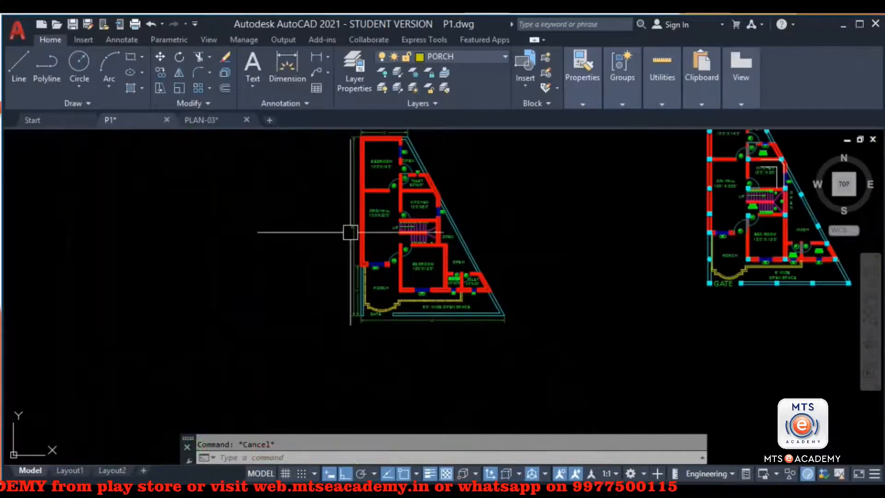
middle_click_drag(417, 245, 399, 281)
scroll(333, 245, "up", 3)
middle_click_drag(437, 341, 403, 293)
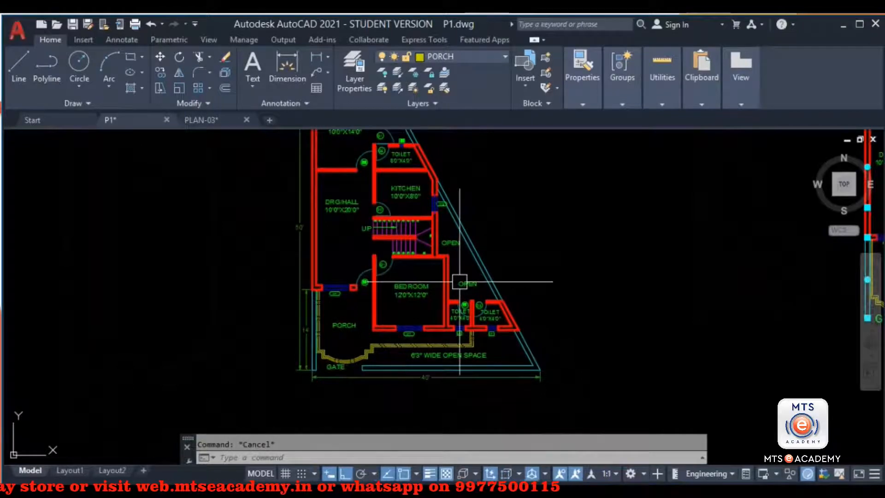
key("ctrl+a")
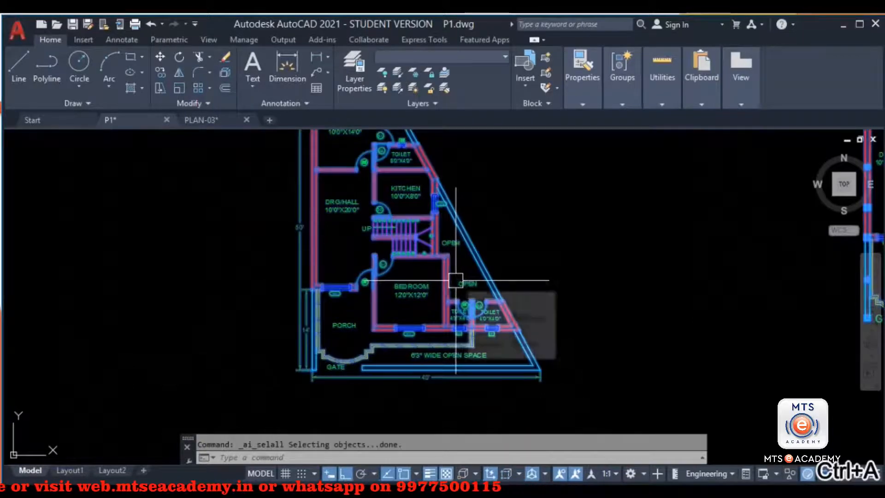
middle_click_drag(457, 280, 460, 324)
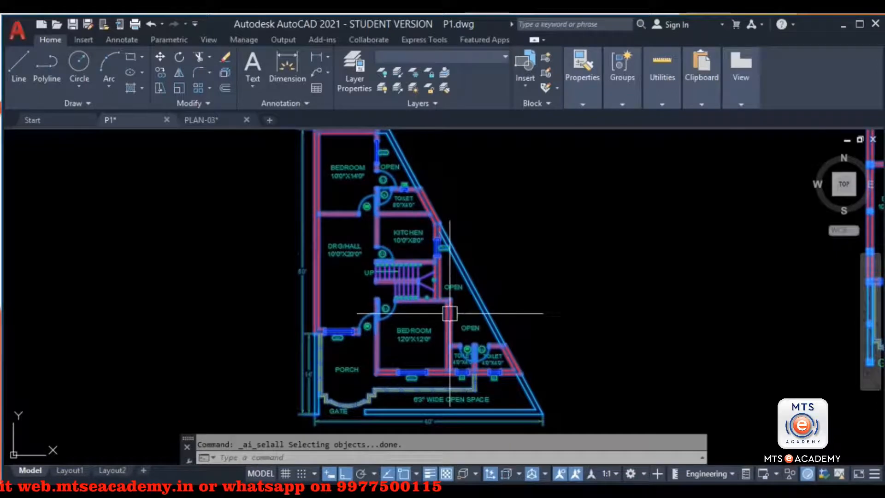
key("Escape")
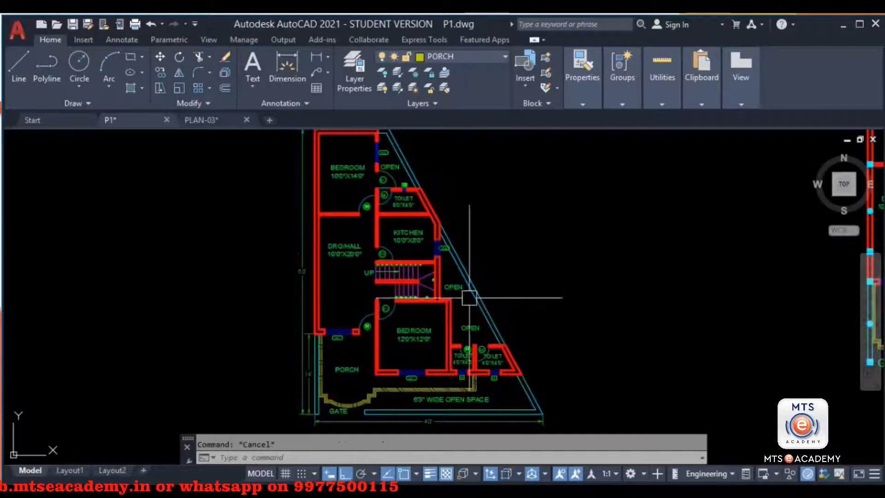
Select the two slanted boundary wall lines with a small crossing box, and clear the selection
left_click(492, 280)
left_click(474, 321)
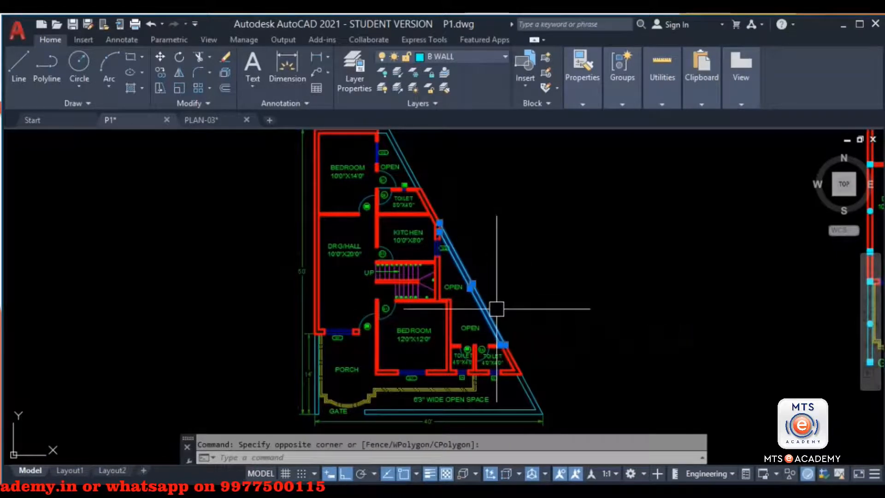
key("Escape")
Select the whole dimensioned floor plan with a crossing box, and clear the selection
scroll(490, 300, "down", 3)
scroll(483, 284, "up", 2)
scroll(483, 285, "down", 2)
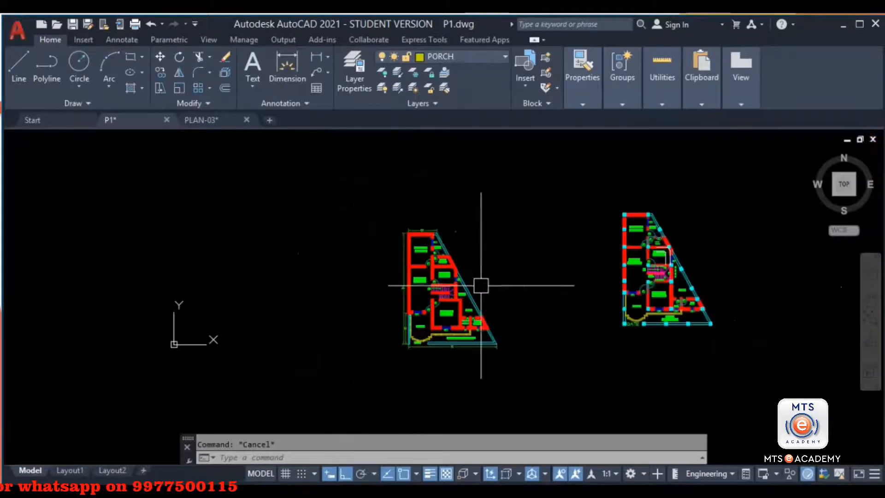
left_click(506, 197)
left_click(295, 364)
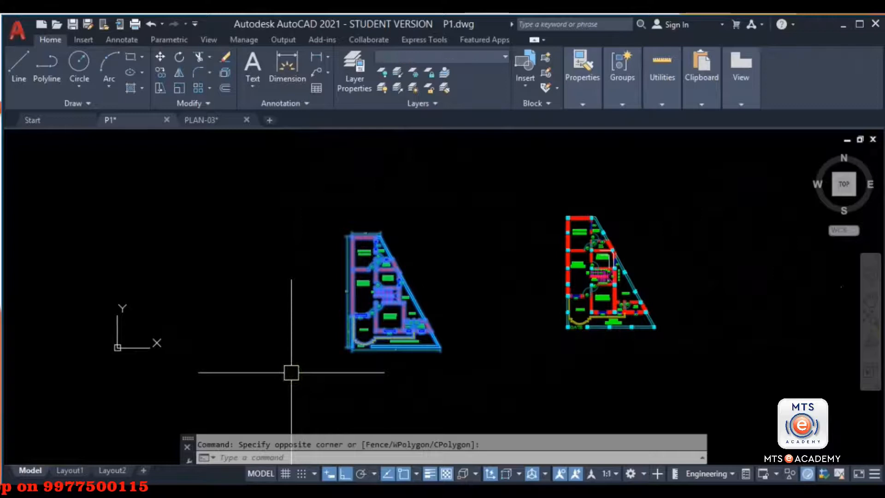
key("Escape")
Make a crossing selection over both floor plans and another over only the dimensioned plan, clearing each selection
left_click(693, 179)
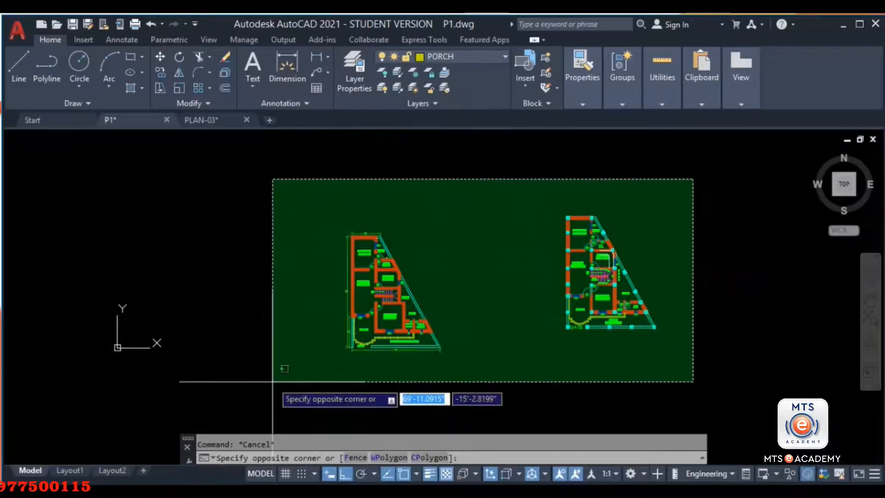
left_click(273, 382)
key("Escape")
left_click(496, 190)
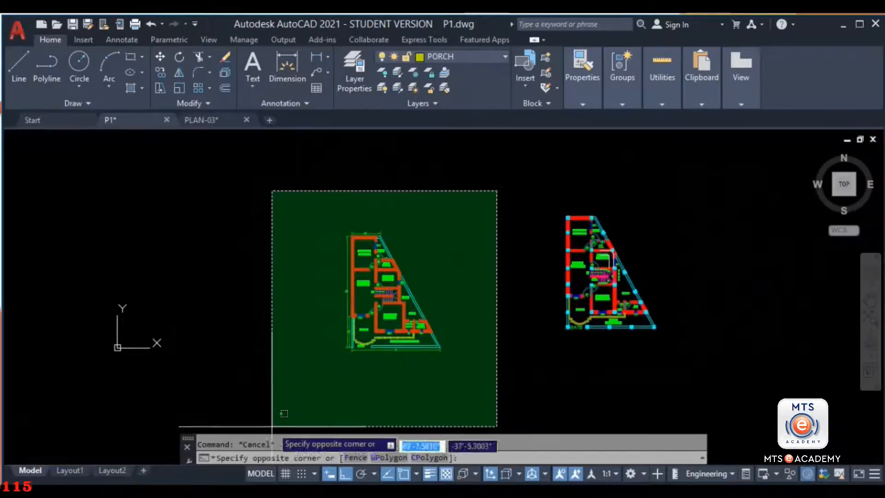
left_click(272, 426)
key("Escape")
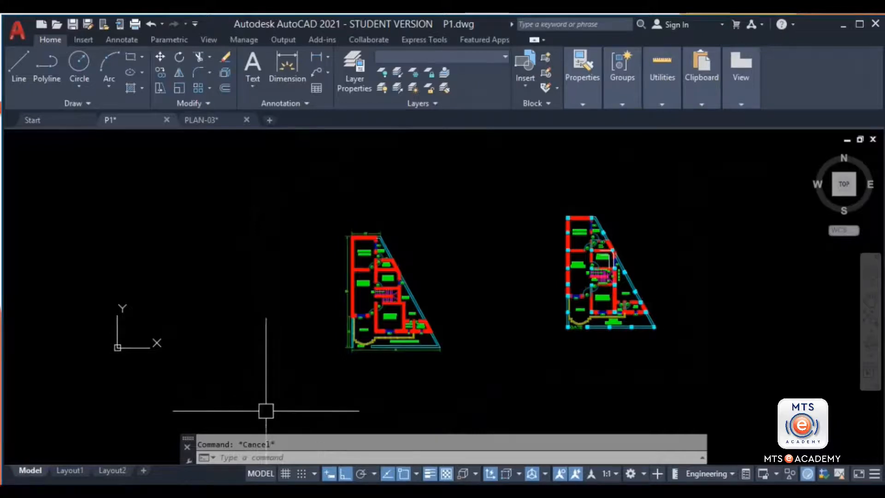
Use the select-all command on both floor plans, and clear the selection
key("ctrl+a")
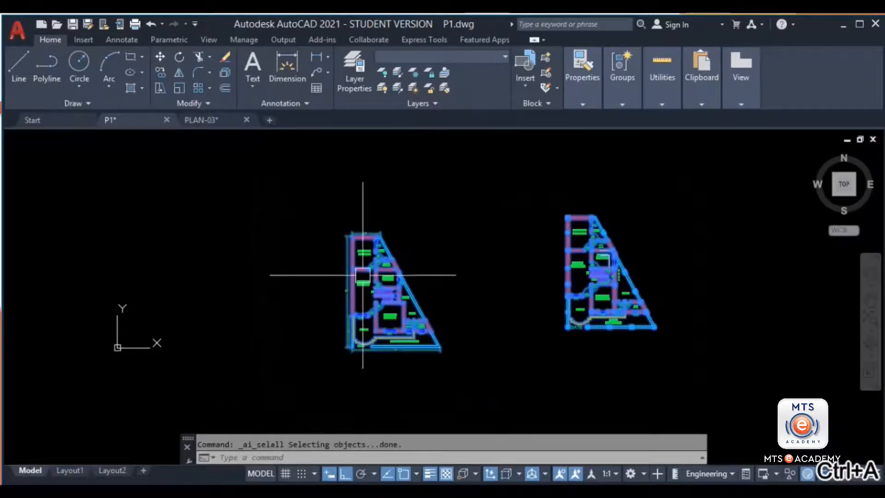
scroll(376, 276, "up", 3)
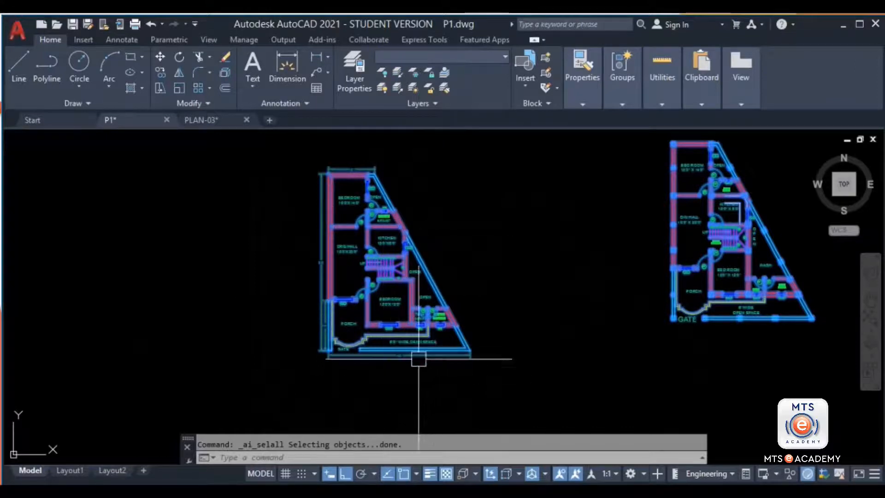
key("Escape")
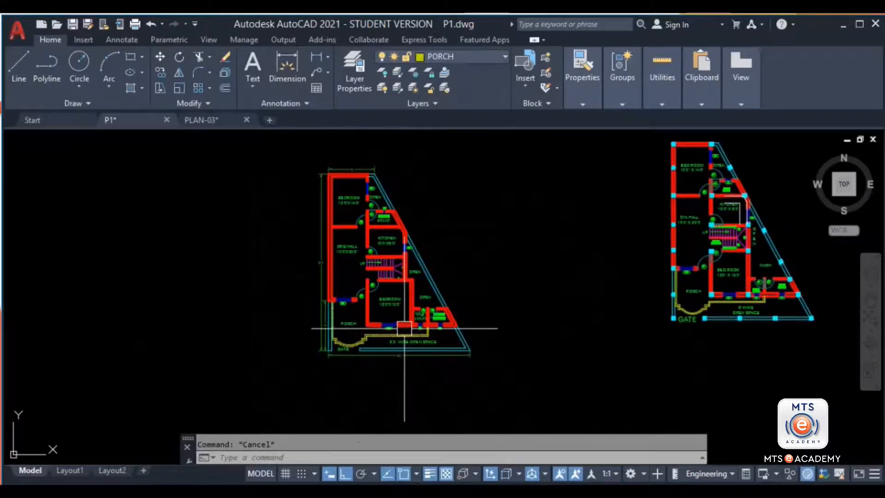
Select the kitchen and staircase area with a crossing box, view the available selection commands, and clear the selection
scroll(376, 270, "up", 2)
middle_click_drag(393, 298, 386, 284)
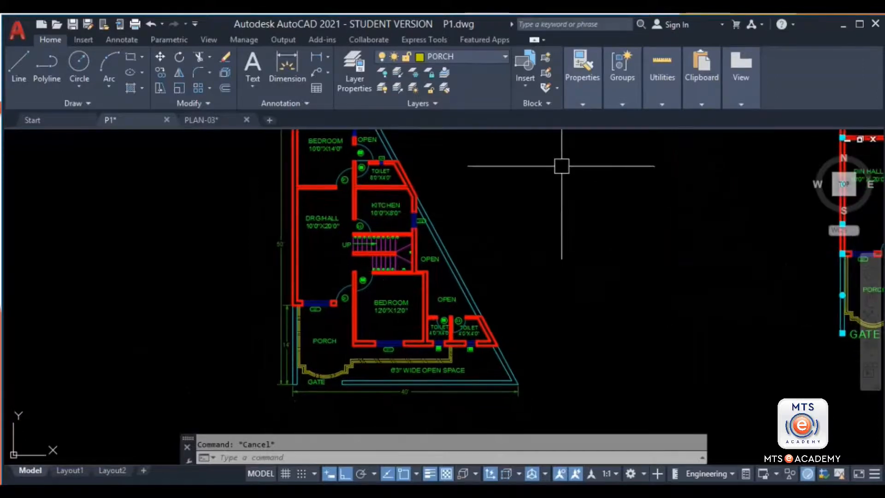
left_click(561, 164)
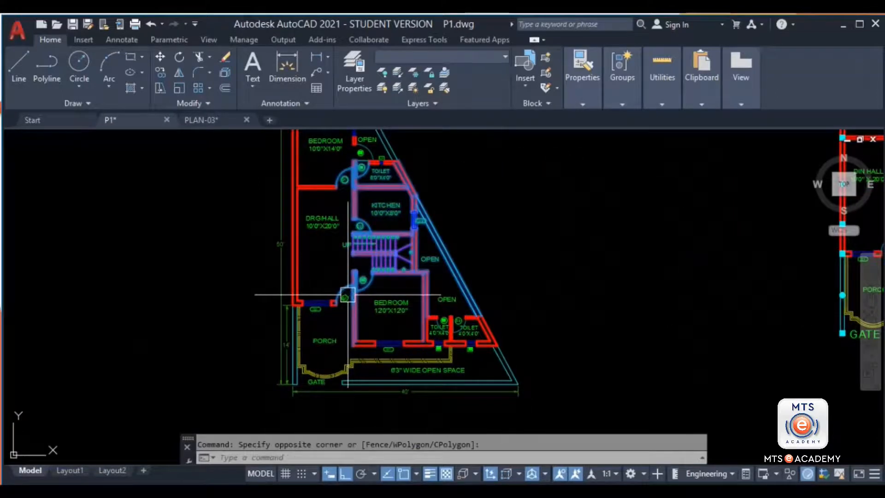
right_click(467, 237)
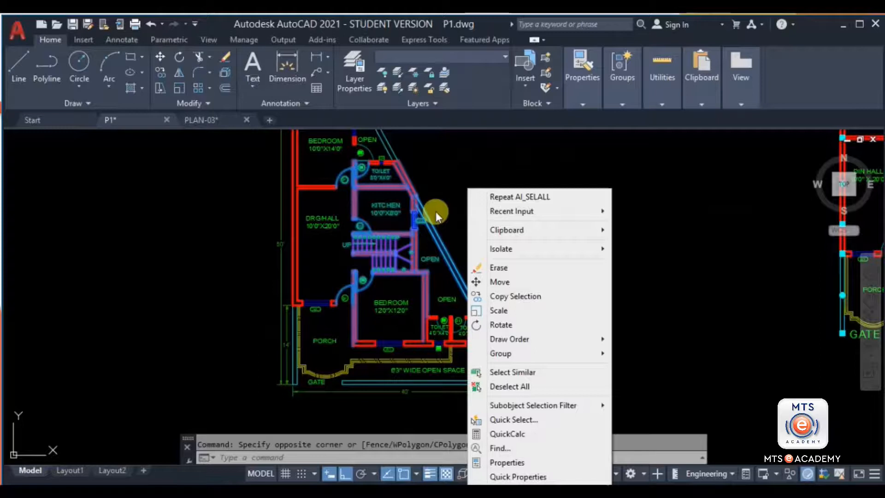
key("Escape")
key("Escape")
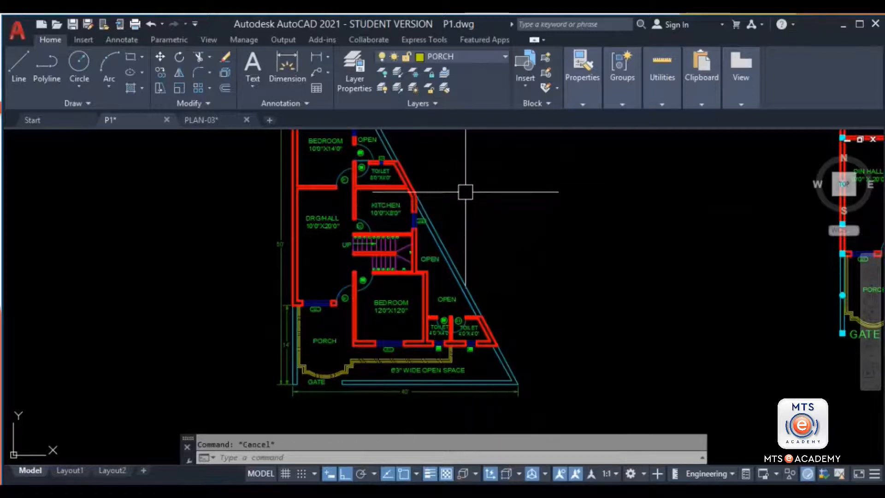
Select the toilet, kitchen, staircase and bedroom walls with a crossing box, and release them with Deselect All
left_click(483, 135)
left_click(337, 316)
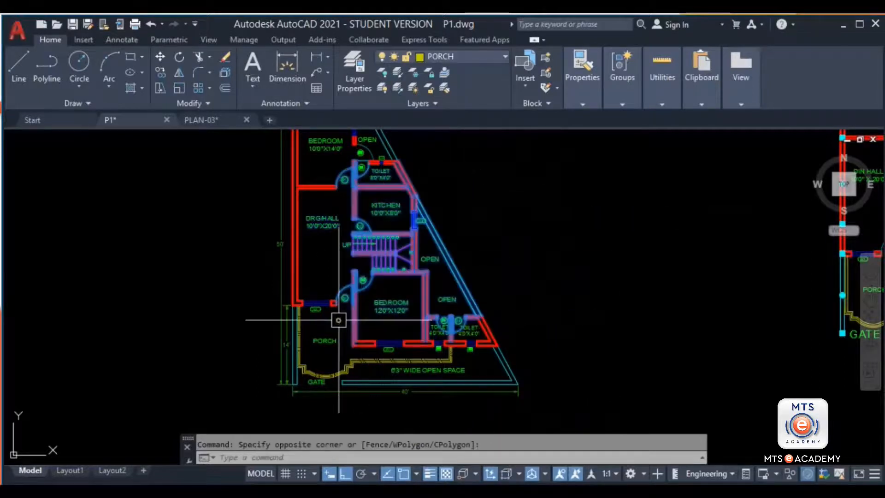
right_click(499, 236)
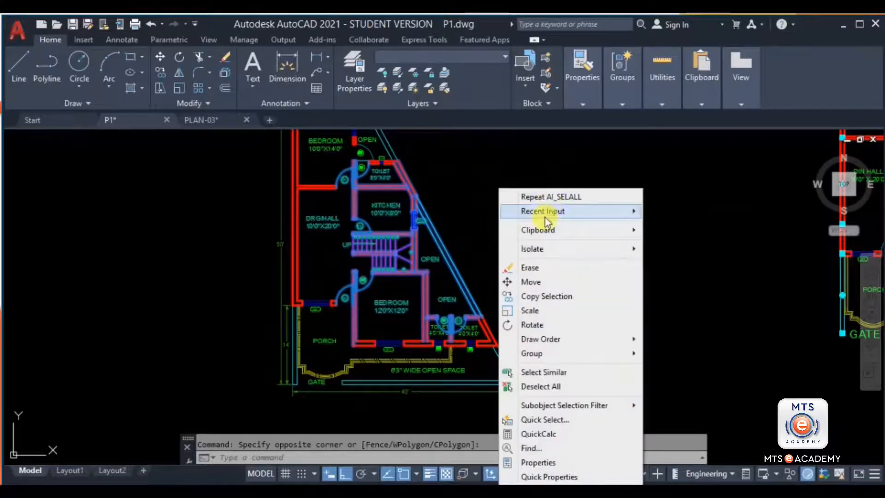
left_click(544, 387)
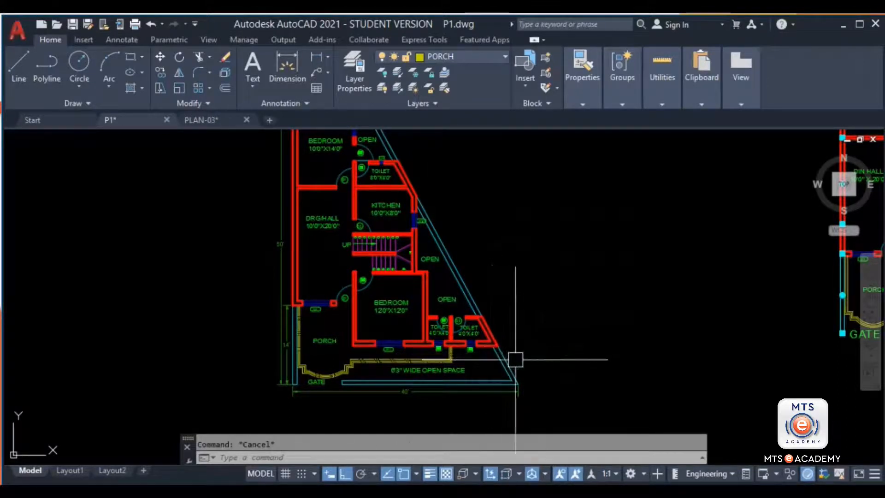
Examine the doors, windows, staircase and room layout of the dimensioned floor plan
middle_click_drag(516, 359, 505, 353)
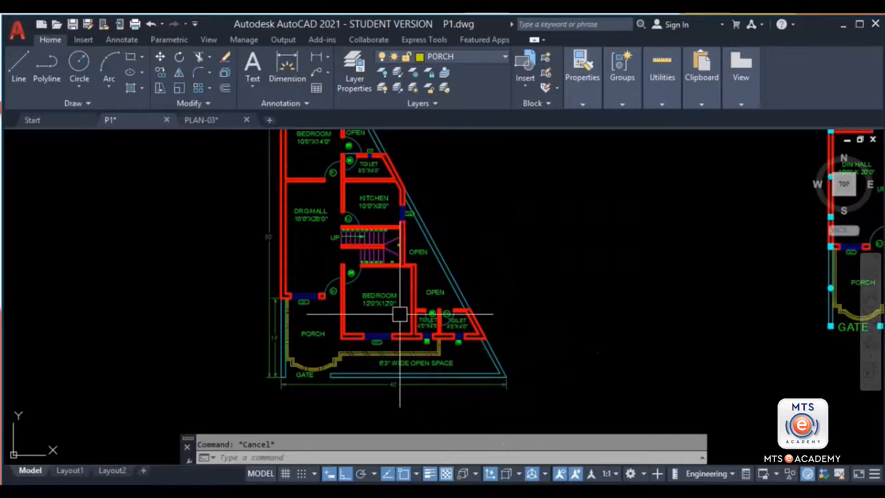
middle_click_drag(344, 324, 369, 377)
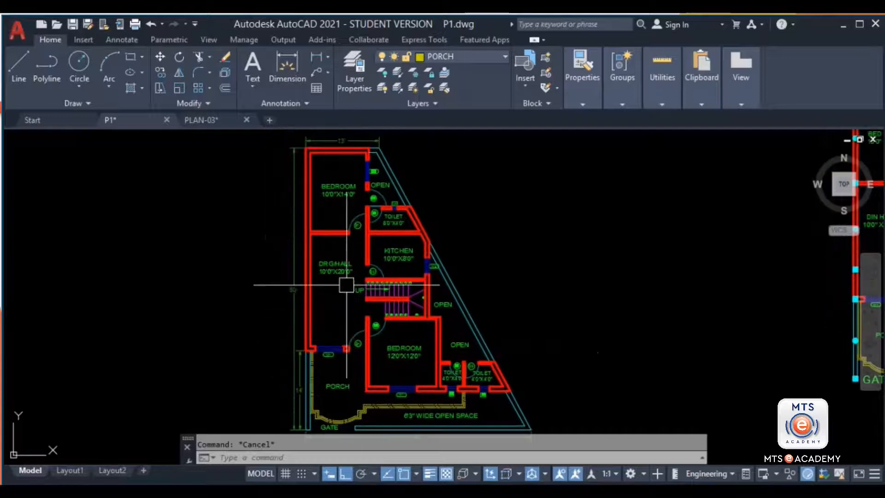
scroll(339, 272, "up", 2)
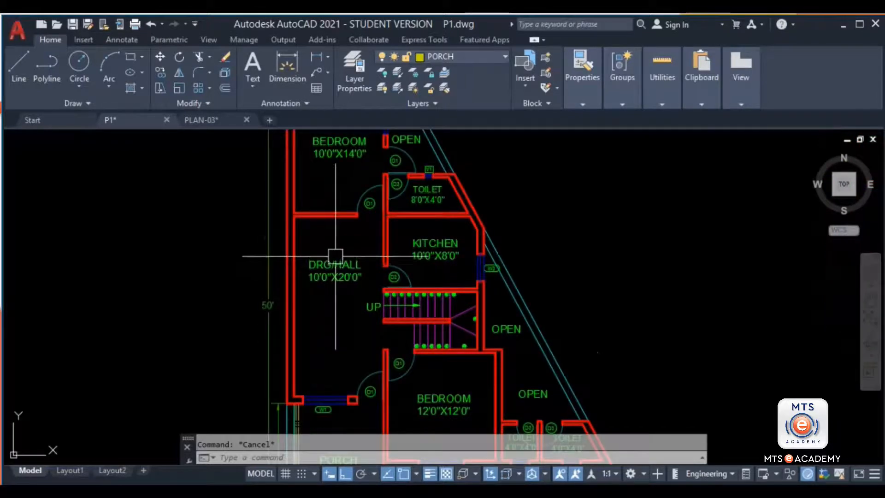
scroll(432, 279, "up", 2)
scroll(399, 297, "down", 2)
middle_click_drag(399, 297, 368, 234)
middle_click_drag(393, 332, 342, 329)
scroll(378, 297, "down", 2)
scroll(340, 272, "down", 2)
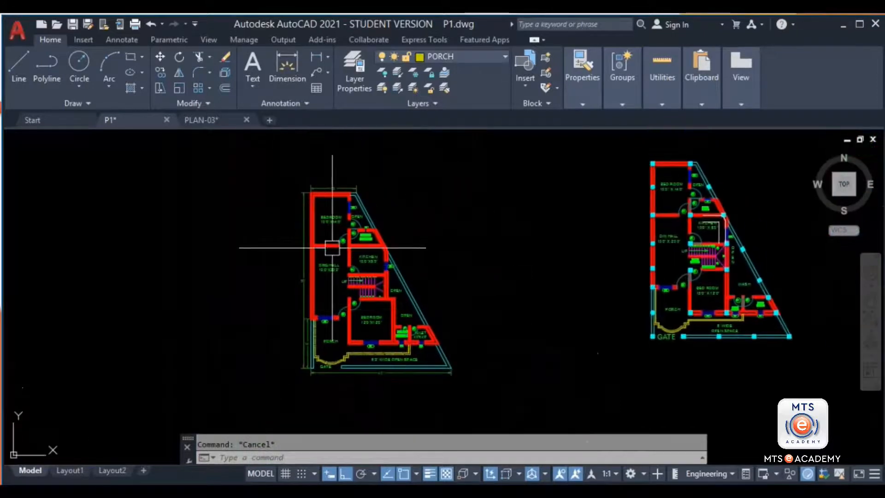
scroll(374, 361, "up", 10)
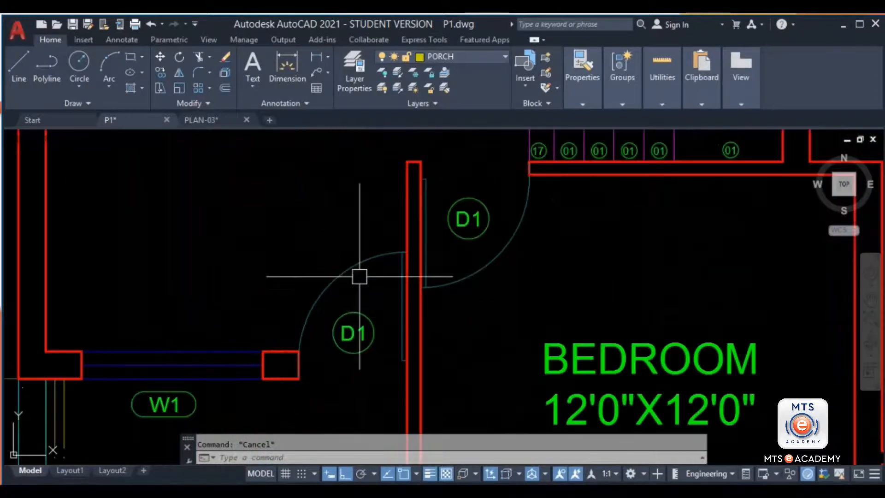
scroll(471, 297, "down", 2)
scroll(421, 340, "down", 2)
middle_click_drag(429, 134, 380, 181)
scroll(379, 182, "up", 4)
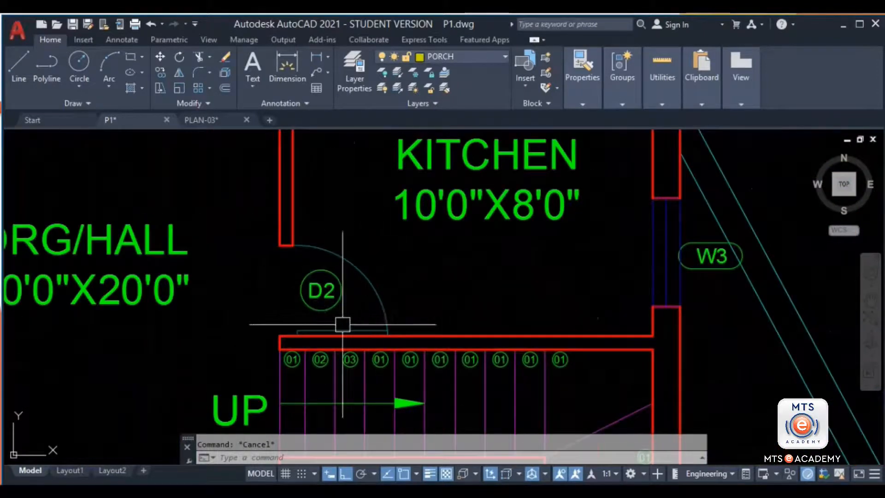
scroll(412, 159, "down", 2)
middle_click_drag(405, 212, 422, 371)
scroll(339, 200, "down", 2)
middle_click_drag(418, 153, 416, 225)
scroll(397, 299, "down", 4)
middle_click_drag(402, 280, 408, 197)
middle_click_drag(402, 328, 399, 270)
Select the D1 door beside window W1, between the hall and the porch
scroll(339, 232, "up", 6)
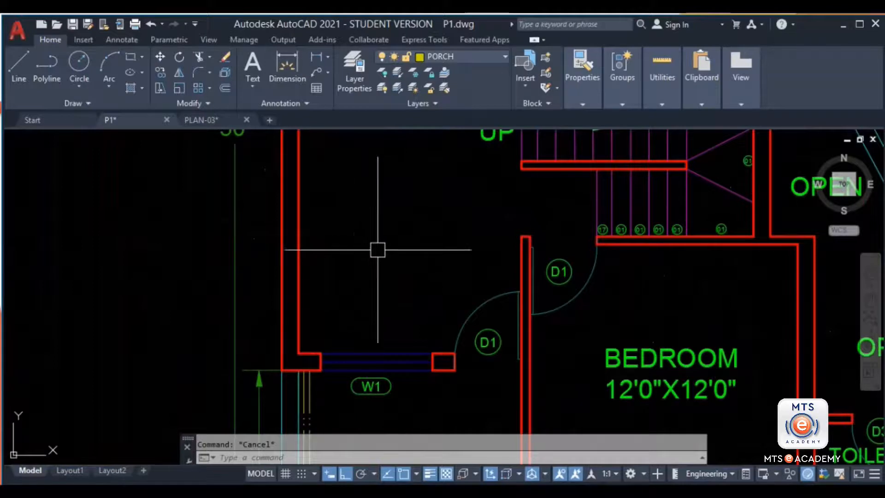
middle_click_drag(443, 292, 310, 263)
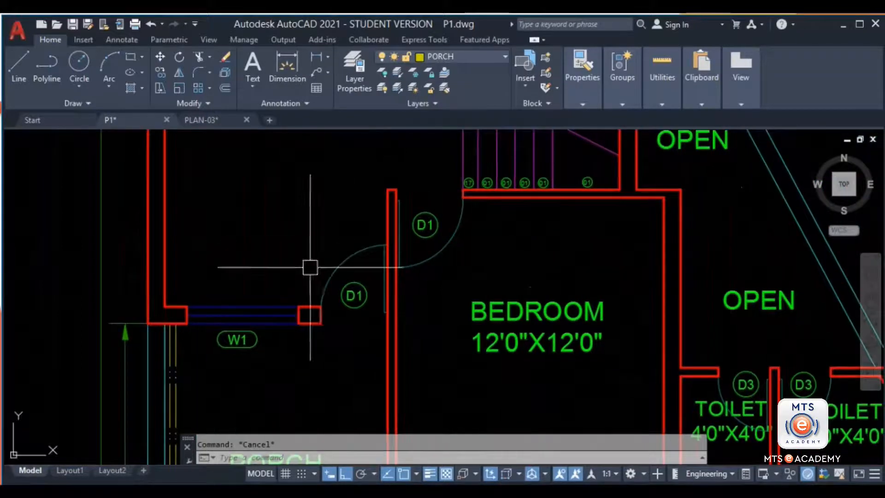
left_click(347, 266)
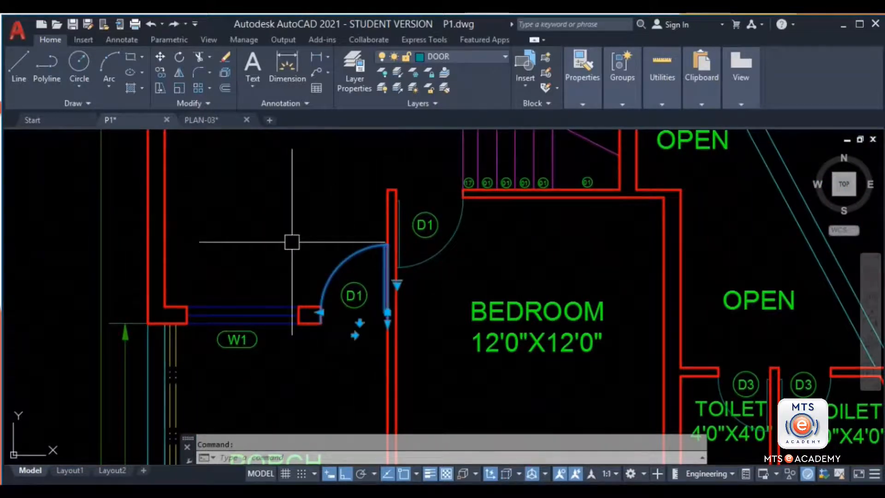
Select all door blocks in the plan with Select Similar, based on the selected D1 door
right_click(304, 233)
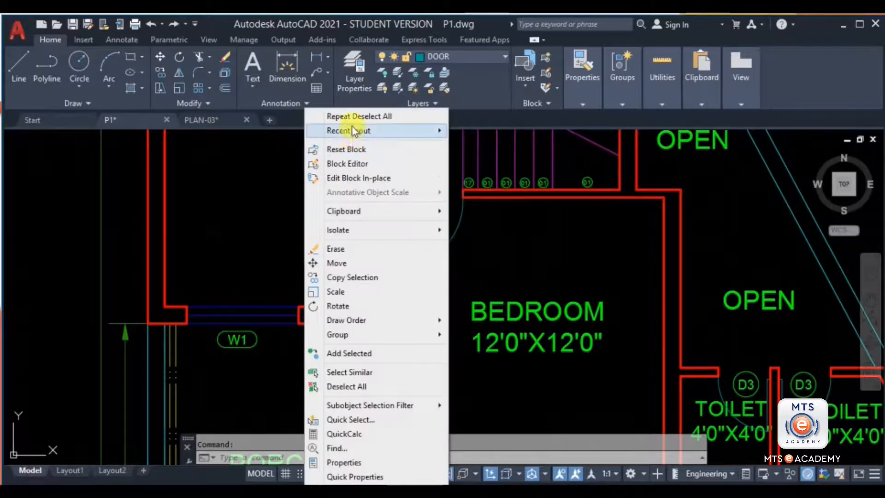
left_click(355, 372)
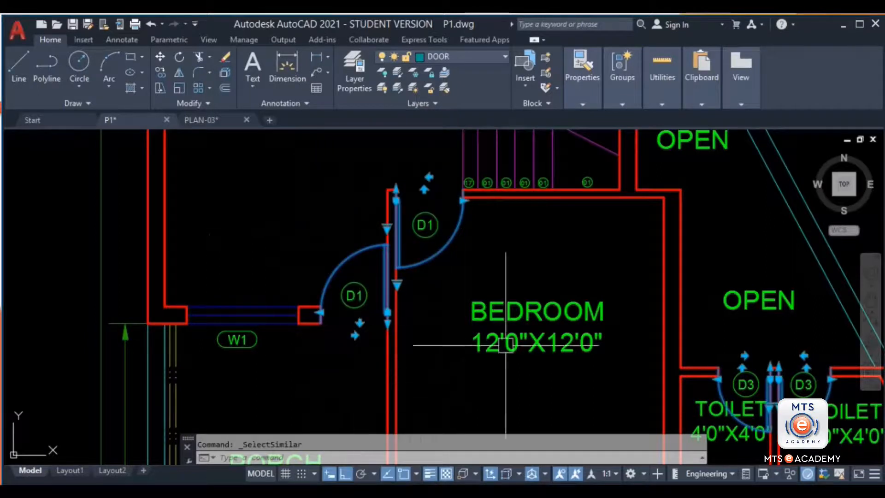
scroll(251, 224, "down", 2)
middle_click_drag(489, 185, 571, 382)
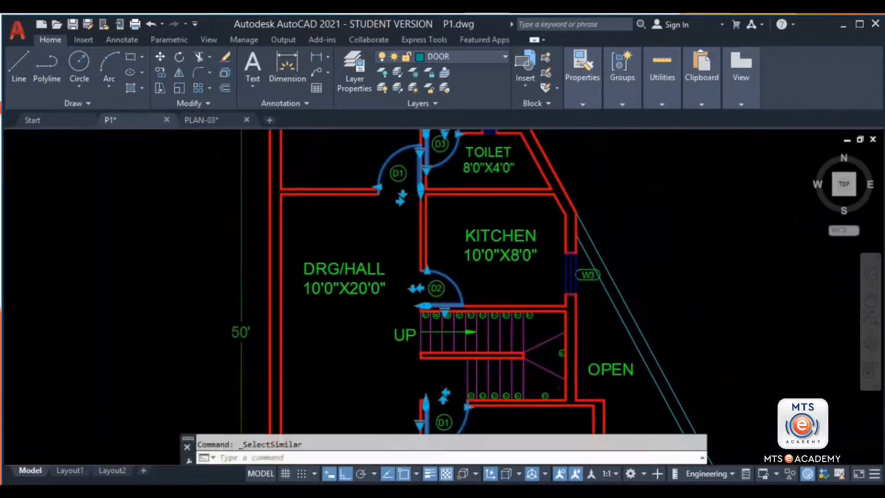
Review the selected doors from the kitchen down to the lower bedroom, and clear the selection
mouse_move(486, 261)
middle_mouse_down()
mouse_move(491, 370)
mouse_move(462, 348)
mouse_move(454, 239)
middle_mouse_up()
scroll(455, 298, "up", 2)
scroll(454, 298, "up", 1)
middle_click_drag(449, 342, 456, 239)
scroll(452, 274, "down", 2)
middle_click_drag(454, 288, 438, 242)
scroll(415, 361, "up", 4)
middle_click_drag(438, 335, 438, 324)
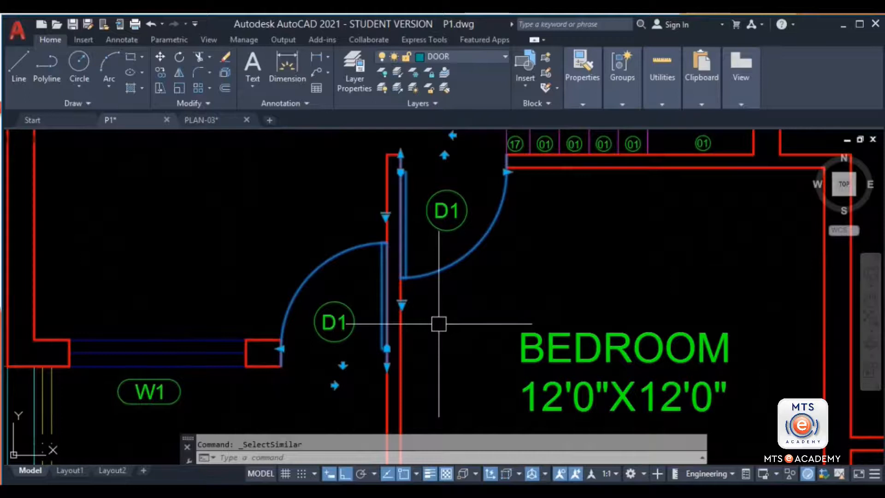
key("Escape")
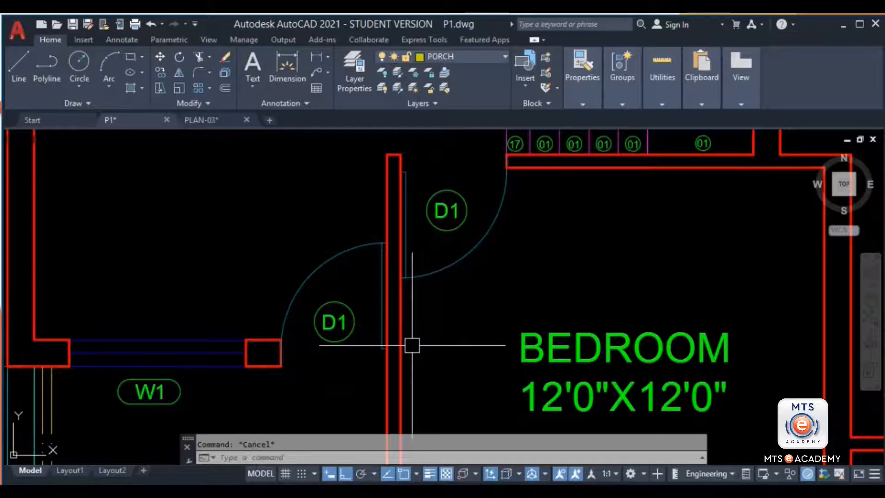
Select the W1 window in the wall between the hall and the porch with a crossing box
scroll(310, 351, "up", 5)
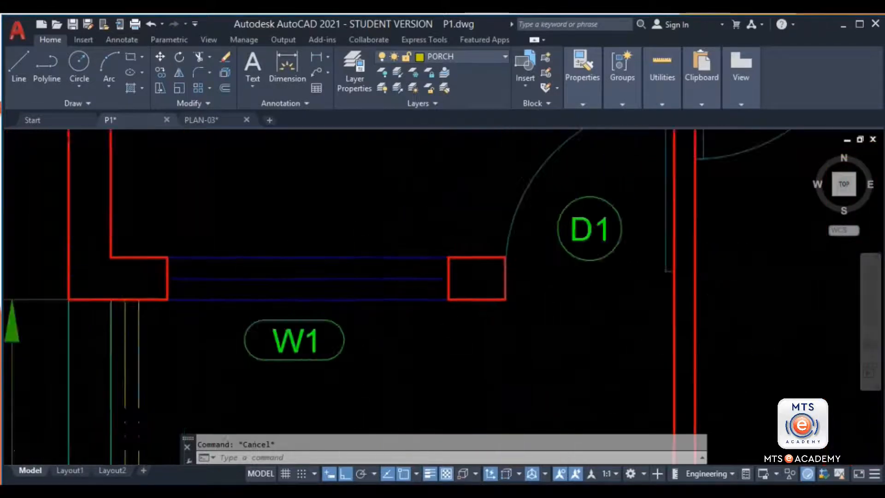
left_click(399, 231)
left_click(344, 356)
scroll(394, 300, "down", 4)
middle_click_drag(393, 300, 162, 302)
scroll(162, 302, "down", 6)
scroll(184, 291, "up", 2)
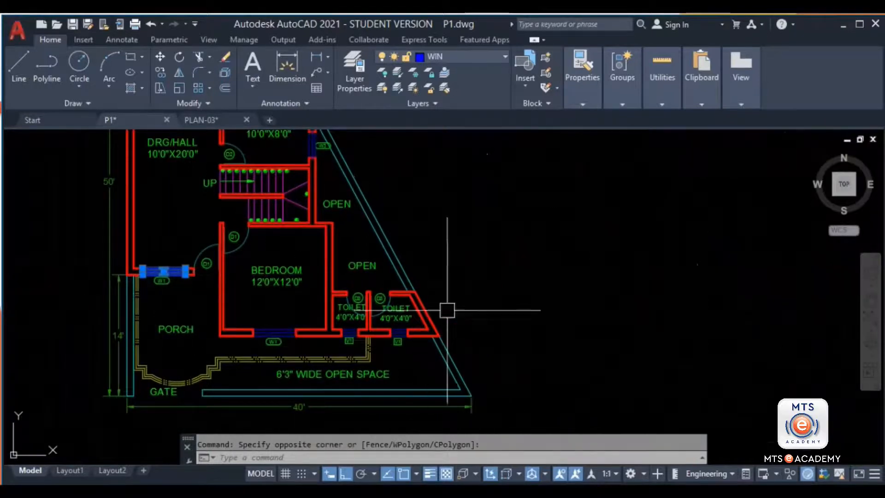
middle_click_drag(309, 165, 356, 301)
middle_click_drag(245, 382, 342, 267)
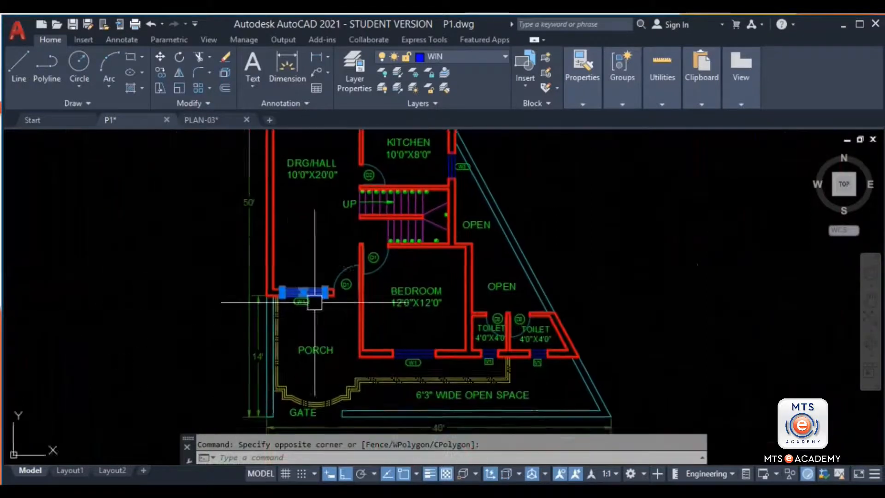
Select all windows matching W1 with Select Similar, check them across the plan, and clear the selection
scroll(298, 298, "up", 6)
right_click(364, 242)
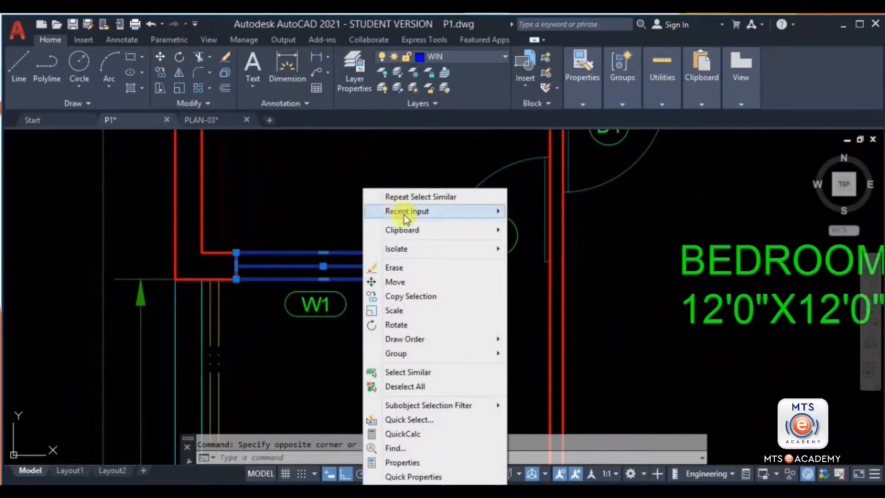
left_click(411, 373)
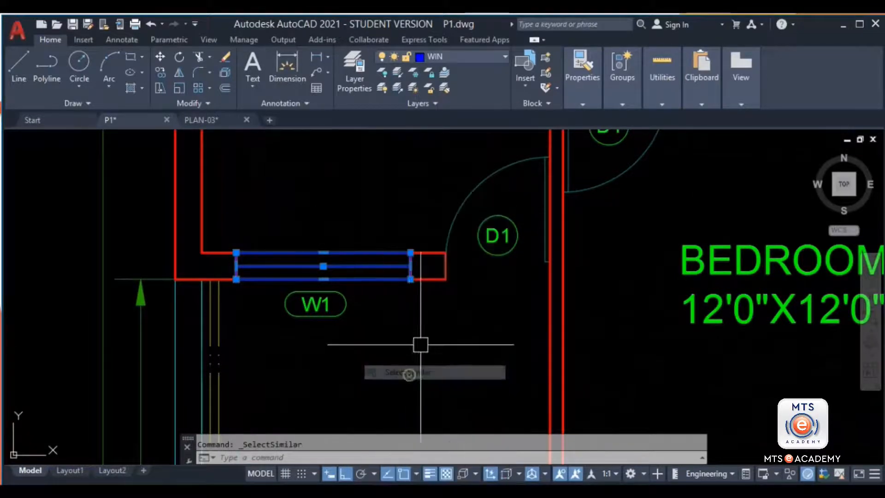
scroll(421, 346, "down", 5)
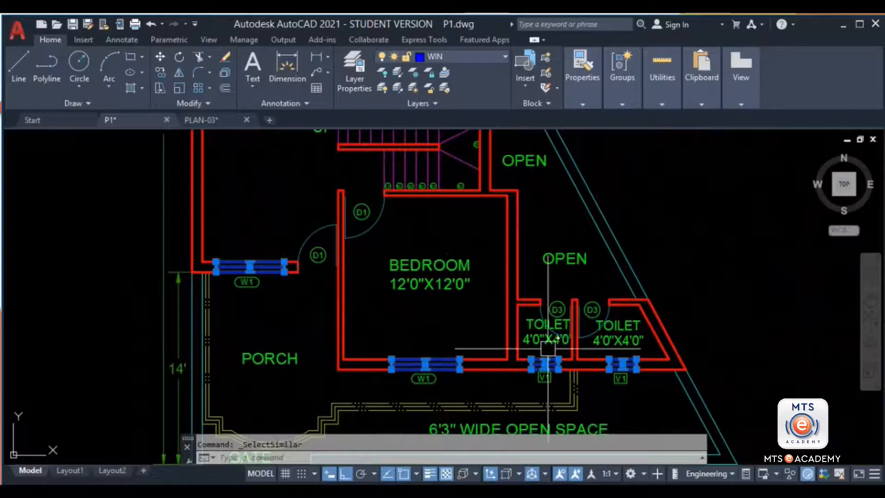
middle_click_drag(546, 161, 580, 364)
middle_click_drag(411, 179, 452, 302)
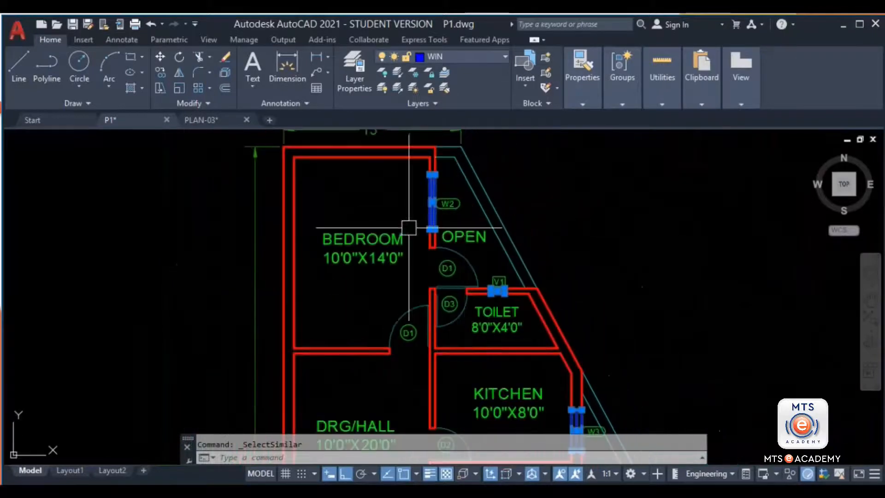
middle_click_drag(476, 267, 464, 180)
mouse_move(417, 294)
middle_mouse_down()
mouse_move(394, 235)
mouse_move(362, 231)
mouse_move(442, 309)
middle_mouse_up()
key("Escape")
scroll(479, 255, "up", 2)
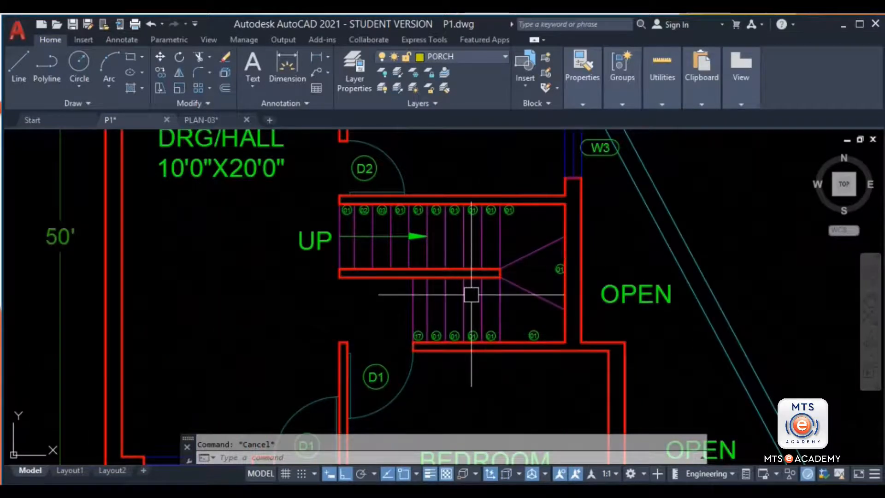
mouse_move(350, 257)
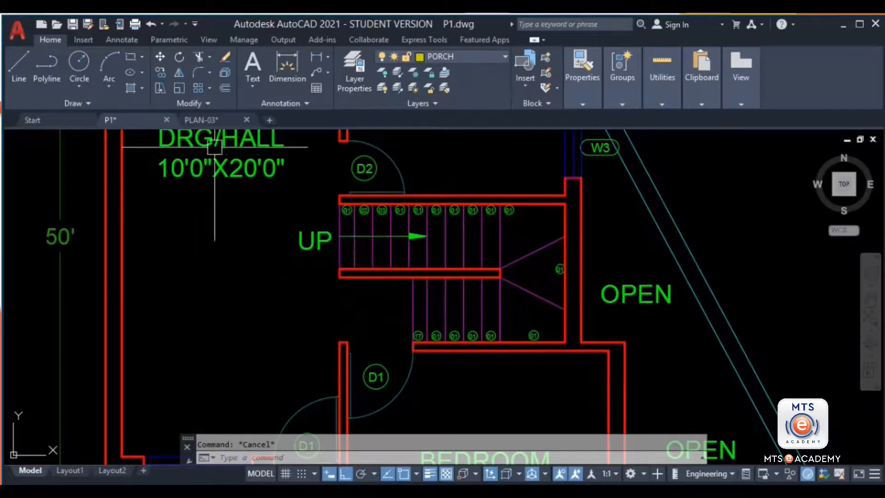
Switch to the PLAN-03 drawing and select the bed in the guest room with a crossing box
left_click(205, 121)
scroll(365, 277, "up", 5)
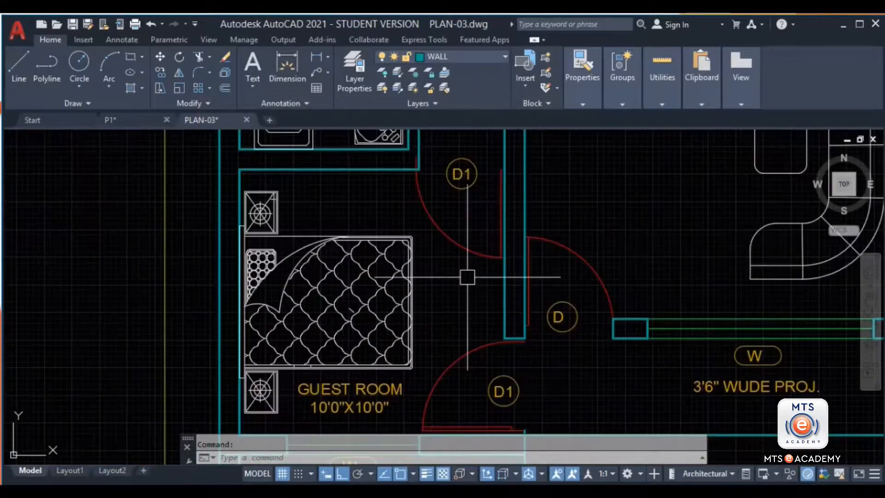
left_click(437, 276)
left_click(390, 297)
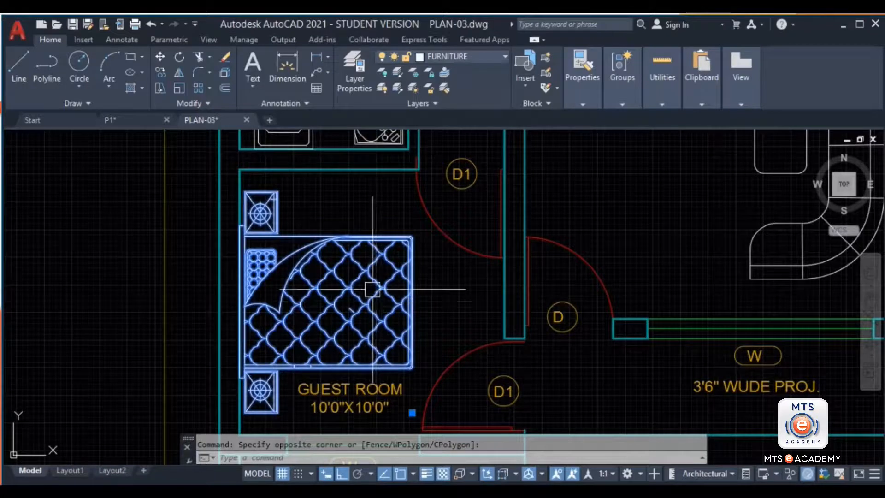
Select the matching bed blocks with Select Similar, check the master room bed, and clear the selection
right_click(372, 289)
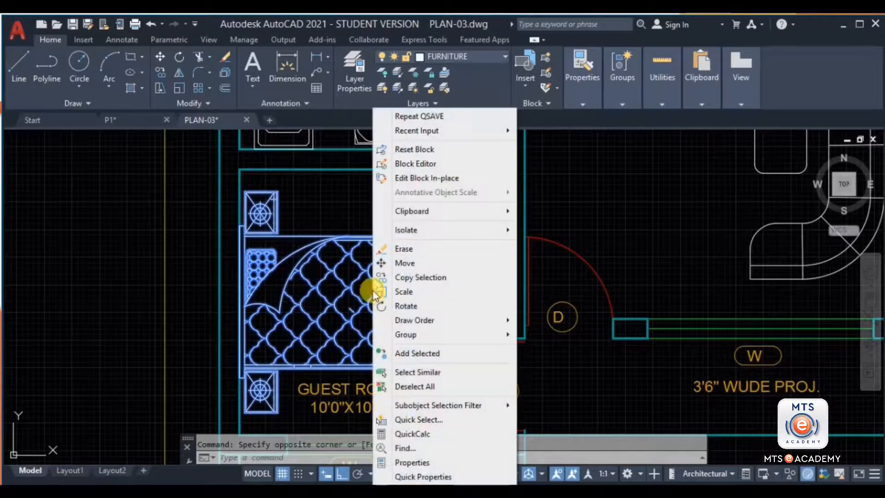
left_click(419, 376)
scroll(417, 206, "down", 5)
scroll(416, 206, "up", 3)
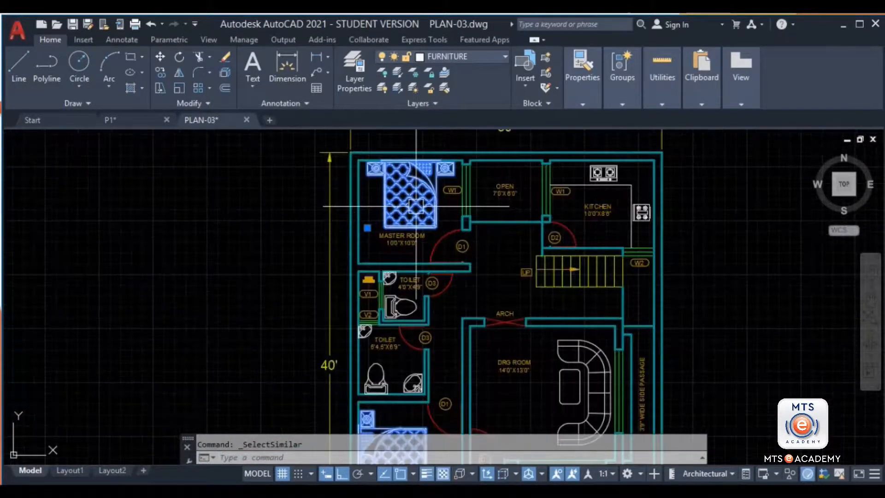
mouse_move(414, 207)
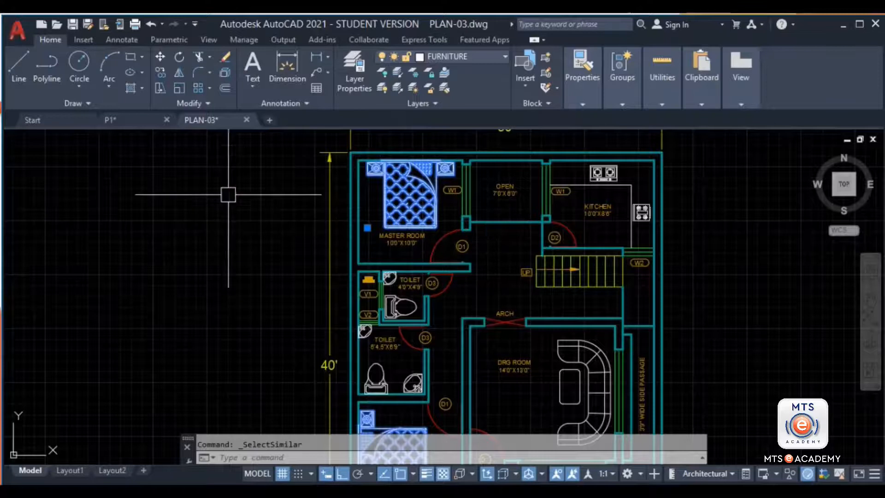
key("Escape")
mouse_move(332, 291)
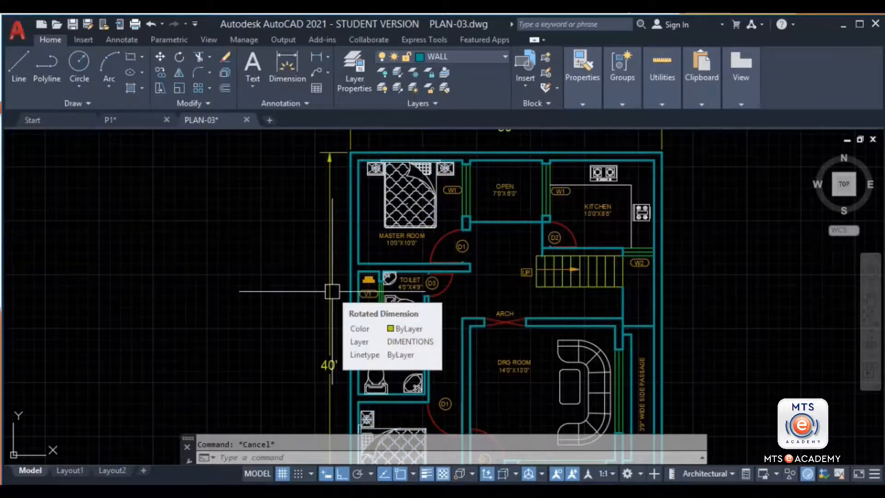
Return to the P1 drawing and select the six vertical step lines of the lower stair flight one by one
left_click(135, 119)
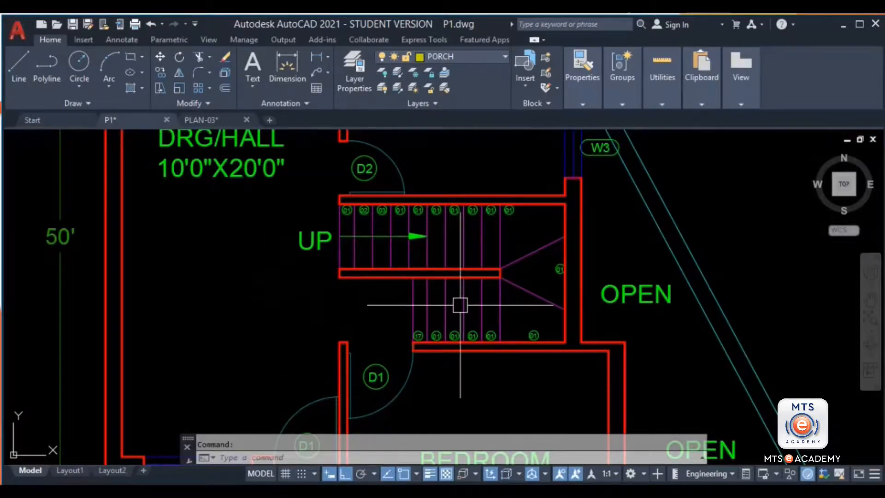
scroll(452, 305, "up", 4)
middle_click_drag(443, 312, 436, 277)
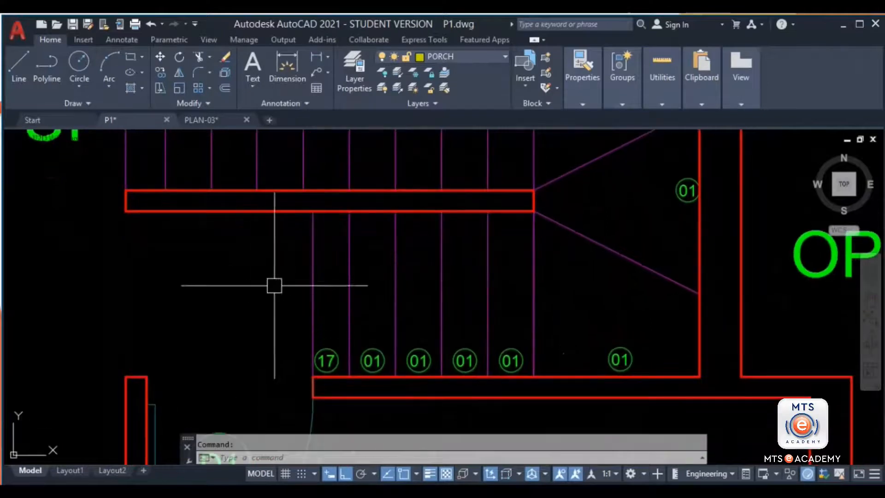
left_click(313, 265)
left_click(349, 279)
left_click(395, 317)
left_click(441, 282)
left_click(485, 281)
left_click(533, 312)
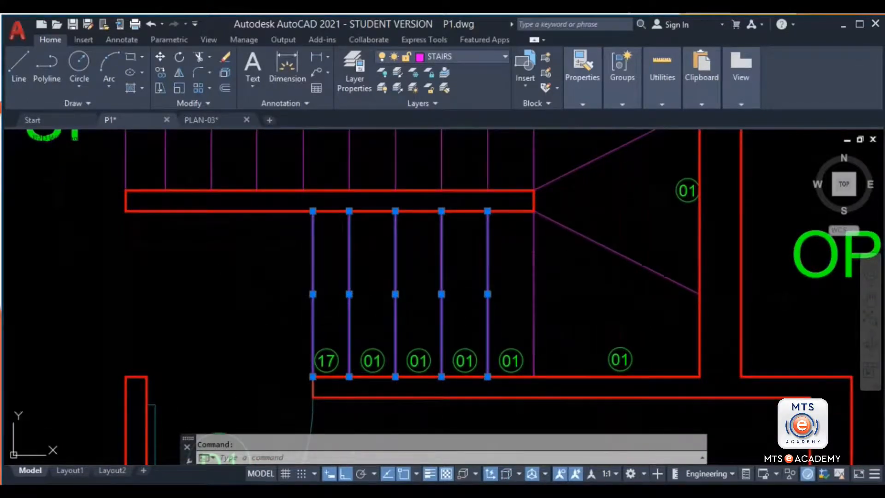
scroll(536, 341, "down", 4)
middle_click_drag(535, 341, 509, 282)
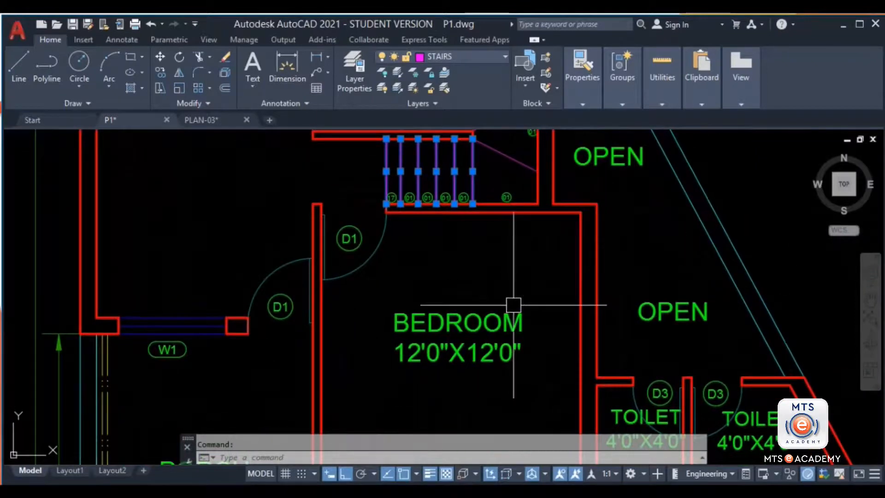
Add the lower flight's last step line, both diagonal landing lines and three upper flight lines to the selection, and clear it
scroll(513, 305, "up", 2)
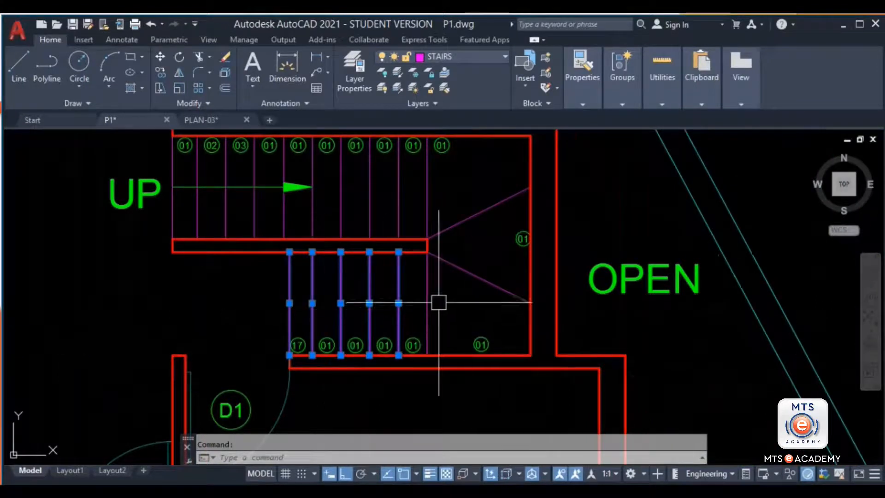
left_click(427, 285)
left_click(451, 264)
left_click(449, 230)
left_click(422, 206)
left_click(398, 203)
left_click(369, 192)
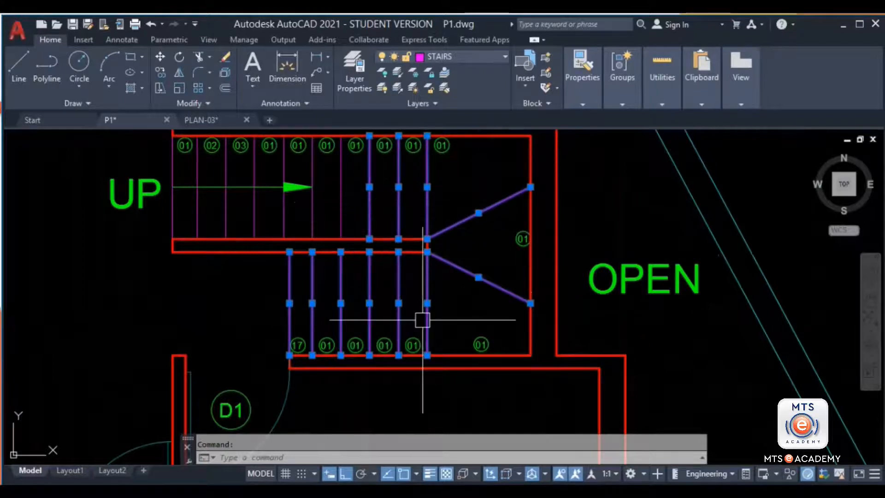
scroll(442, 254, "up", 2)
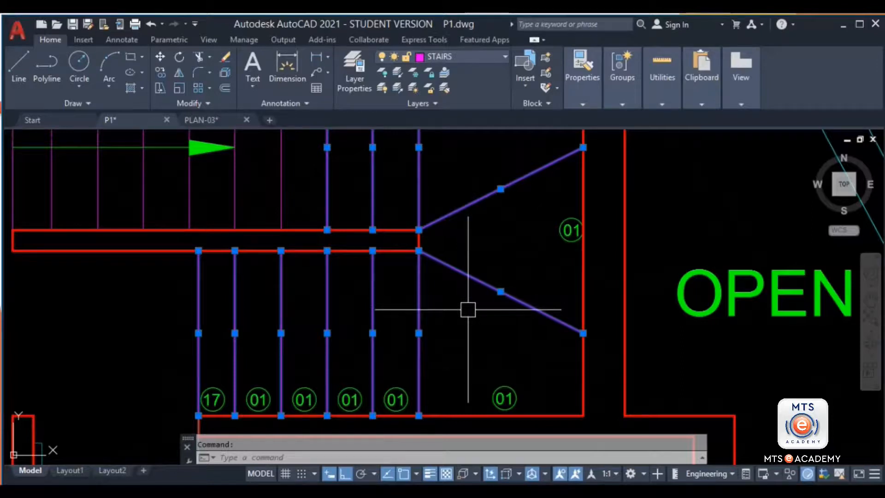
key("Escape")
Pick the lower flight's six vertical step lines again individually, starting from the step numbered 17
left_click(198, 316)
left_click(235, 316)
left_click(271, 303)
left_click(281, 292)
left_click(327, 310)
left_click(373, 290)
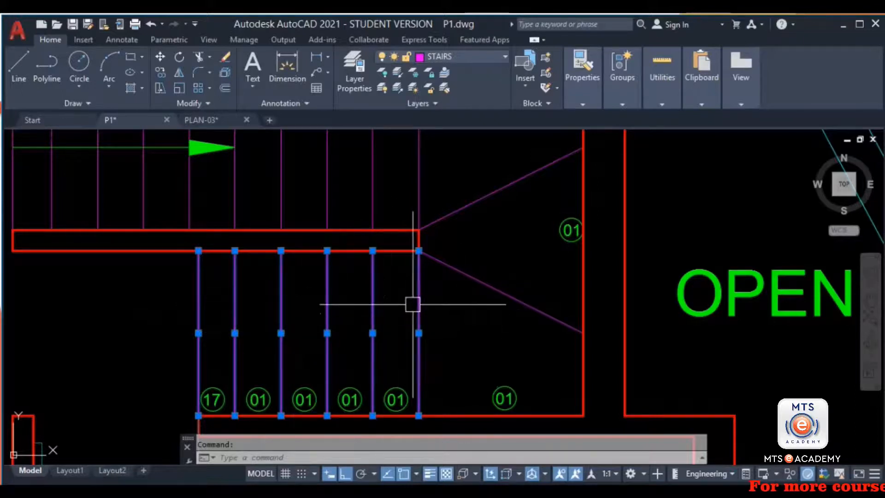
Add the two diagonal landing lines and the five upper flight step lines up to the arrowhead to the selection
left_click(445, 265)
middle_click_drag(449, 251, 455, 325)
left_click(452, 289)
left_click(420, 242)
left_click(374, 252)
left_click(329, 243)
left_click(282, 248)
left_click(237, 251)
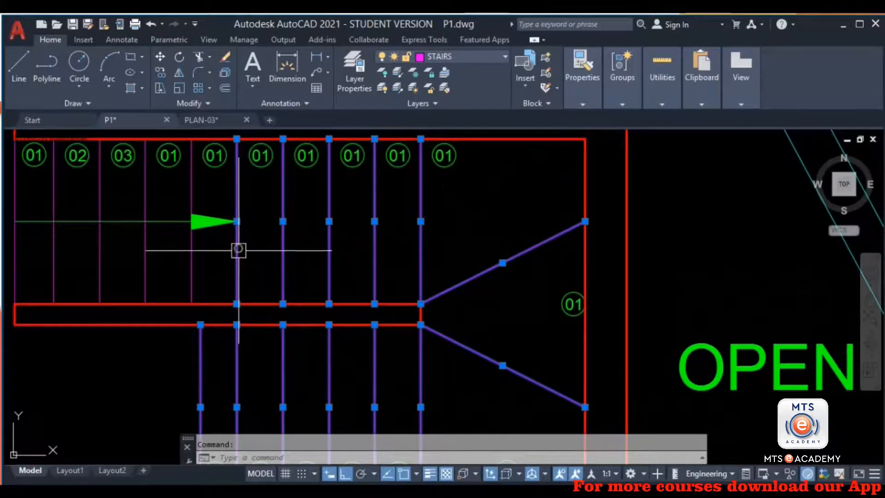
Remove only the two diagonal landing lines from the selection, keeping the straight step lines selected
mouse_move(479, 368)
middle_mouse_down()
mouse_move(461, 269)
mouse_move(465, 339)
middle_mouse_up()
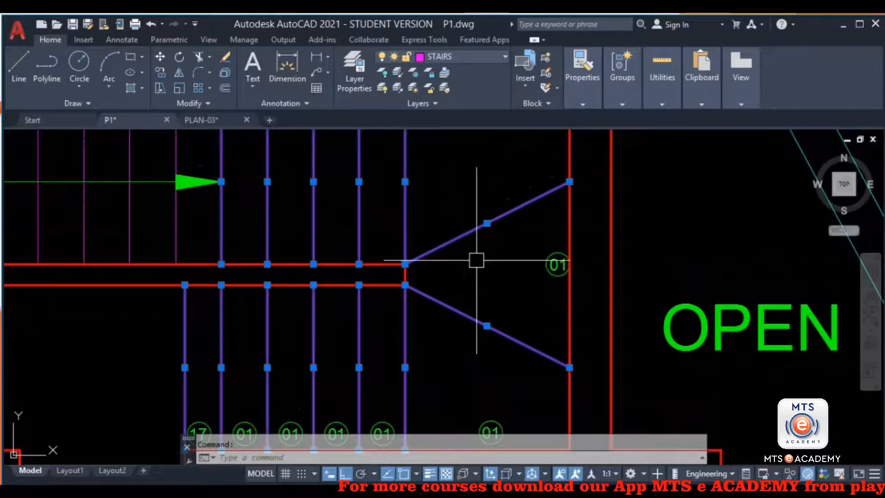
middle_click_drag(478, 258, 504, 282)
middle_click_drag(204, 283, 302, 295)
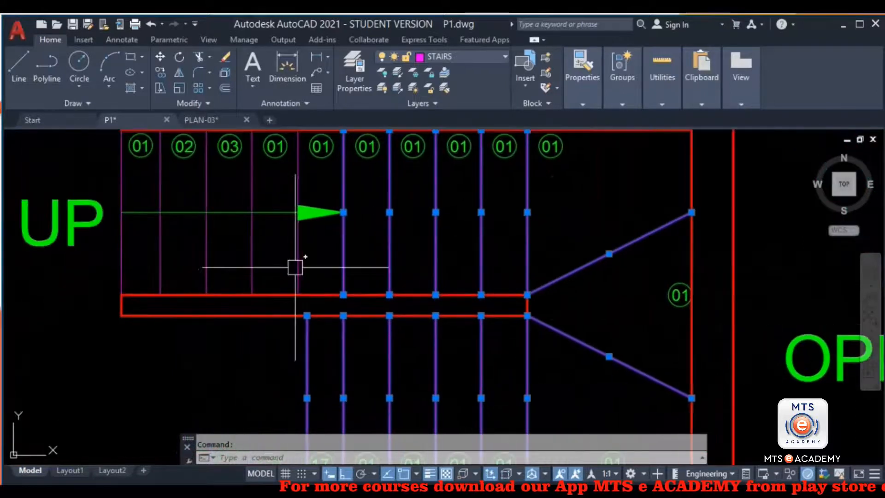
scroll(297, 266, "up", 2)
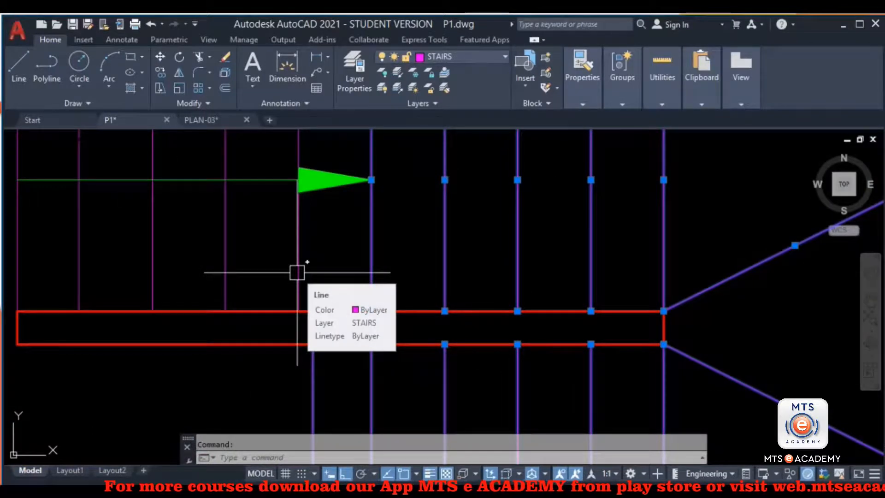
scroll(341, 300, "down", 4)
scroll(348, 304, "up", 1)
middle_click_drag(355, 313, 355, 303)
middle_click_drag(491, 204, 471, 243)
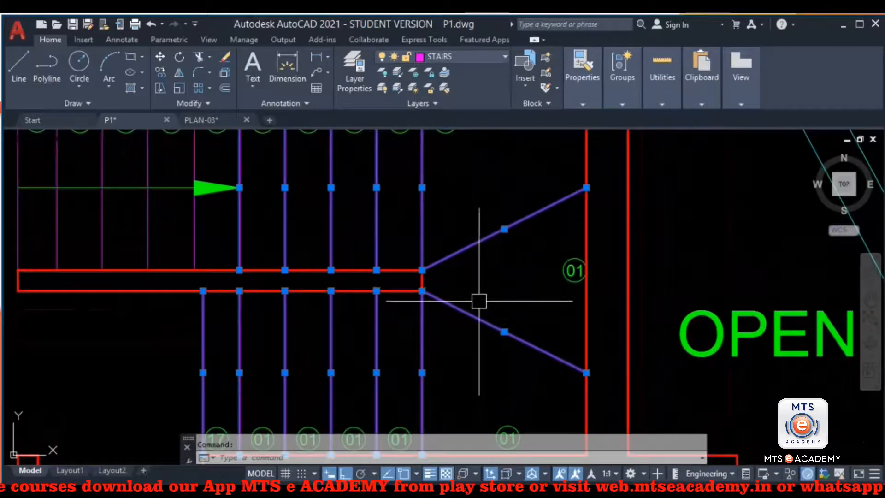
left_click(477, 245, "shift")
left_click(456, 309, "shift")
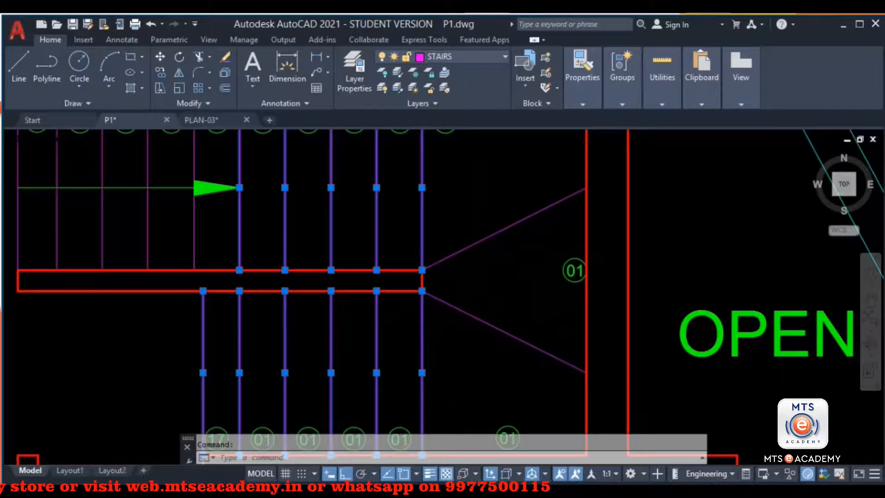
scroll(476, 365, "down", 2)
middle_click_drag(530, 323, 477, 310)
mouse_move(455, 302)
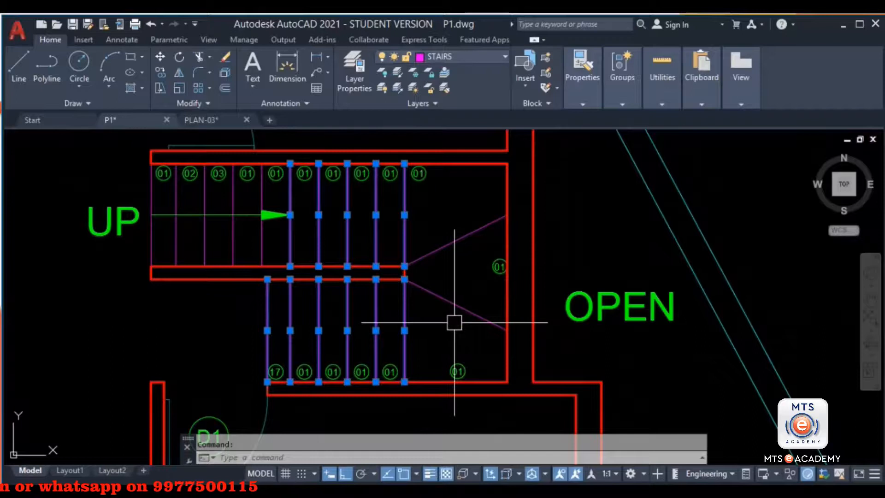
Clear the current selection of straight stair step lines
key("Escape")
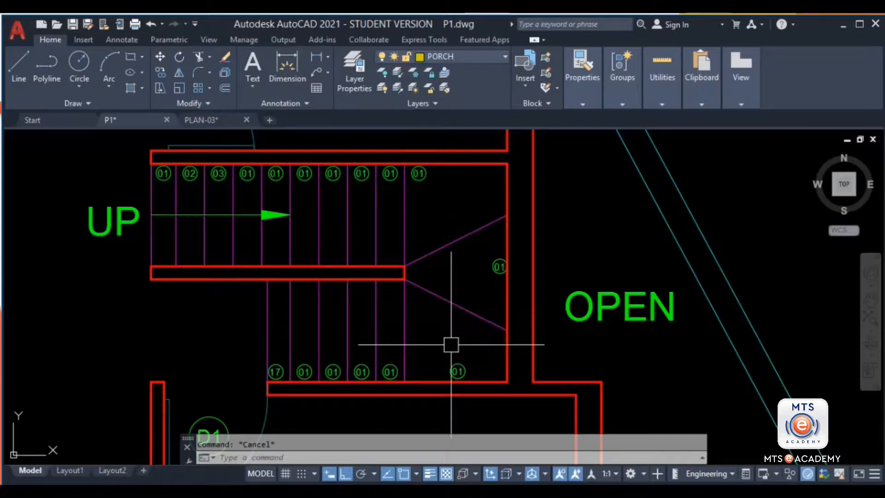
scroll(270, 271, "down", 2)
middle_click_drag(270, 271, 384, 164)
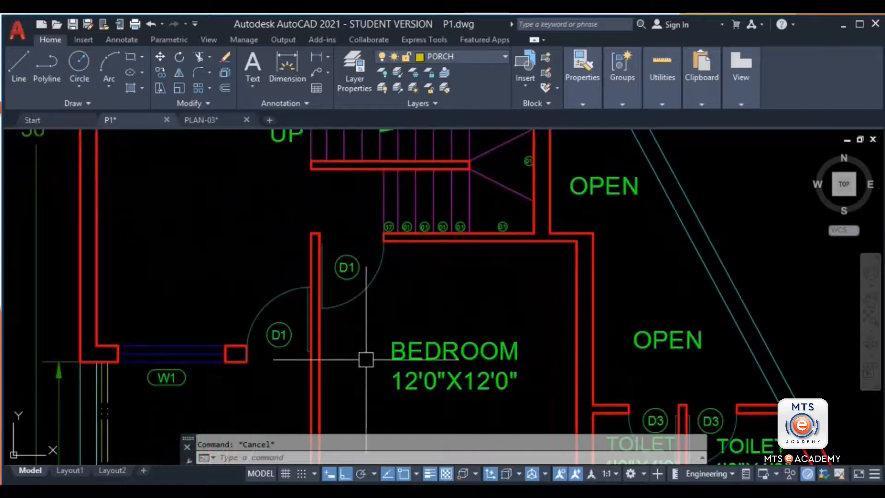
middle_click_drag(308, 361, 397, 274)
mouse_move(346, 371)
middle_mouse_down()
mouse_move(303, 294)
mouse_move(281, 291)
mouse_move(277, 281)
middle_mouse_up()
mouse_move(432, 295)
middle_mouse_down()
mouse_move(370, 419)
mouse_move(365, 461)
middle_mouse_up()
mouse_move(428, 190)
middle_mouse_down()
mouse_move(426, 304)
mouse_move(561, 248)
middle_mouse_up()
scroll(433, 247, "up", 4)
scroll(529, 261, "down", 2)
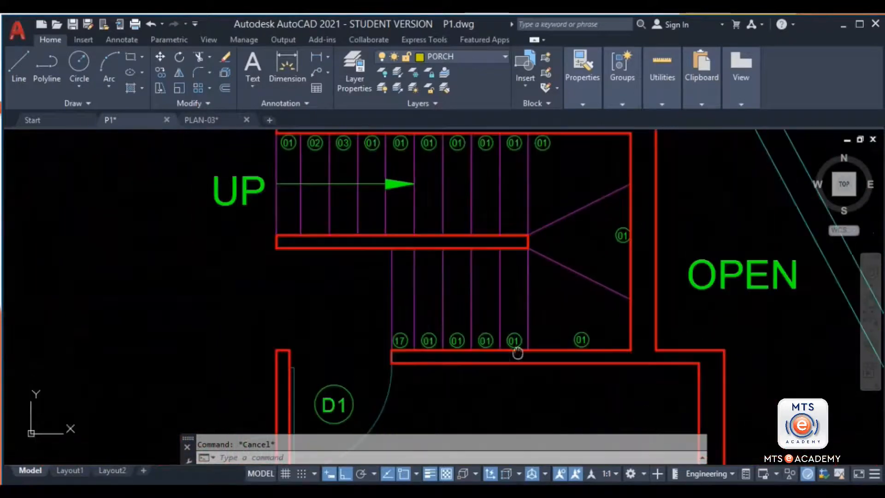
Pick the lower flight's step line at number 17 individually, and clear the selection
left_click(392, 285)
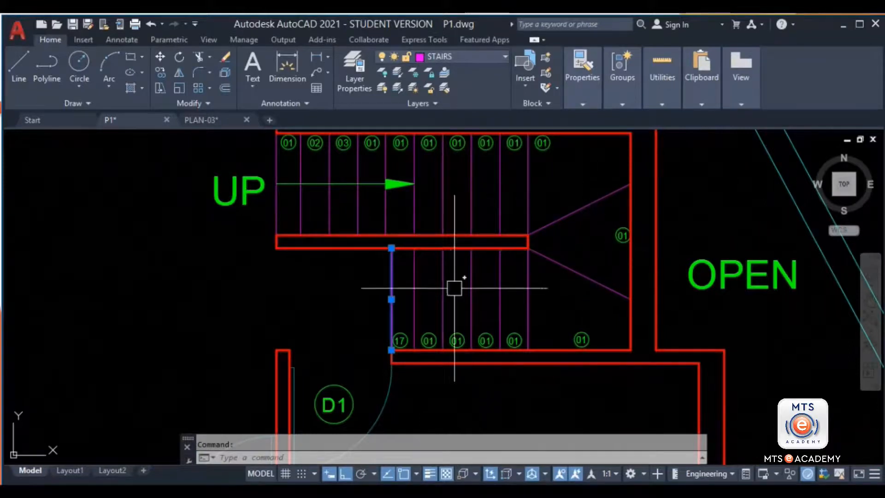
scroll(449, 286, "down", 4)
middle_click_drag(449, 286, 412, 333)
scroll(375, 213, "down", 2)
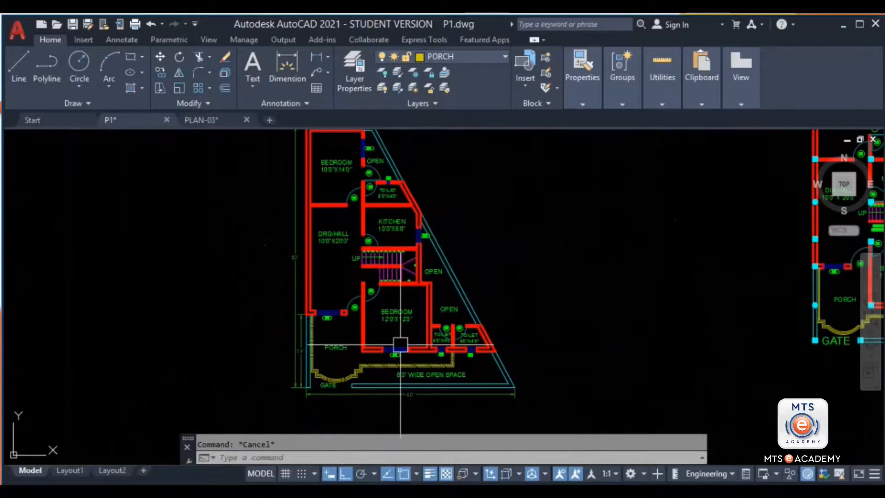
Select the upper flight's vertical step lines with one thin crossing window, and clear the selection
scroll(357, 260, "up", 2)
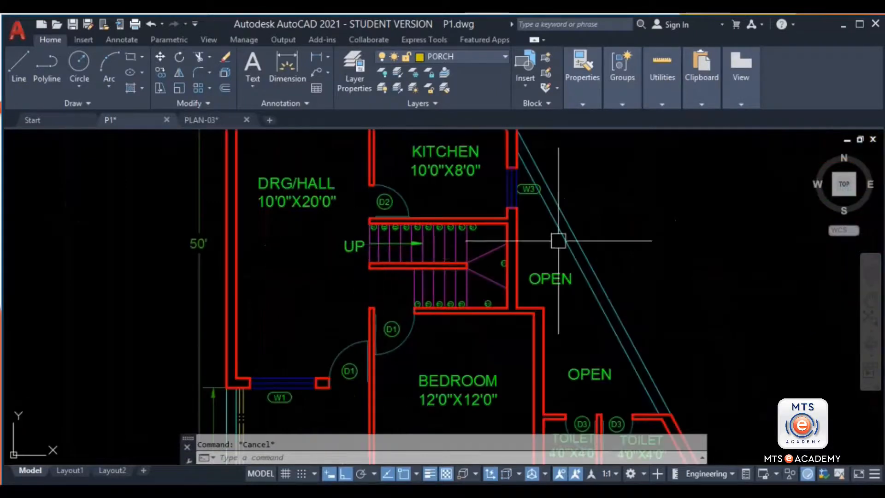
middle_click_drag(433, 244, 369, 331)
middle_click_drag(353, 276, 358, 378)
middle_click_drag(318, 342, 310, 231)
middle_click_drag(288, 322, 290, 237)
scroll(309, 258, "up", 4)
middle_click_drag(377, 311, 289, 254)
middle_click_drag(408, 283, 414, 318)
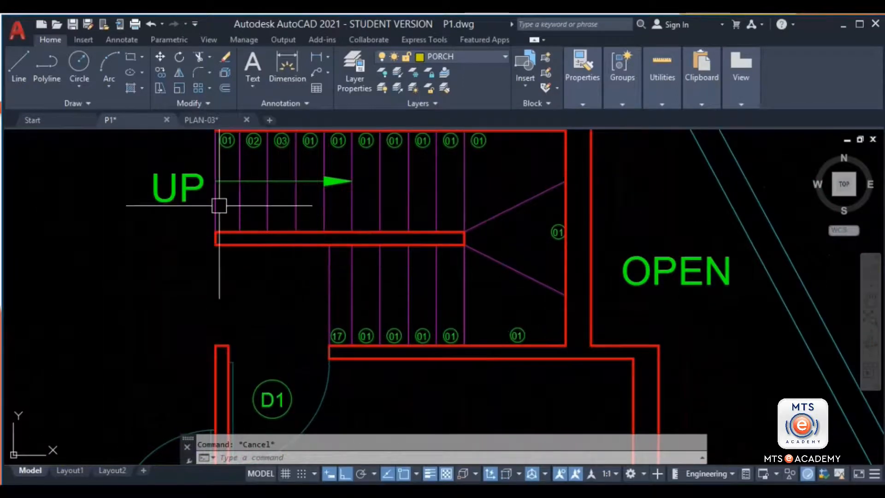
left_click(482, 203)
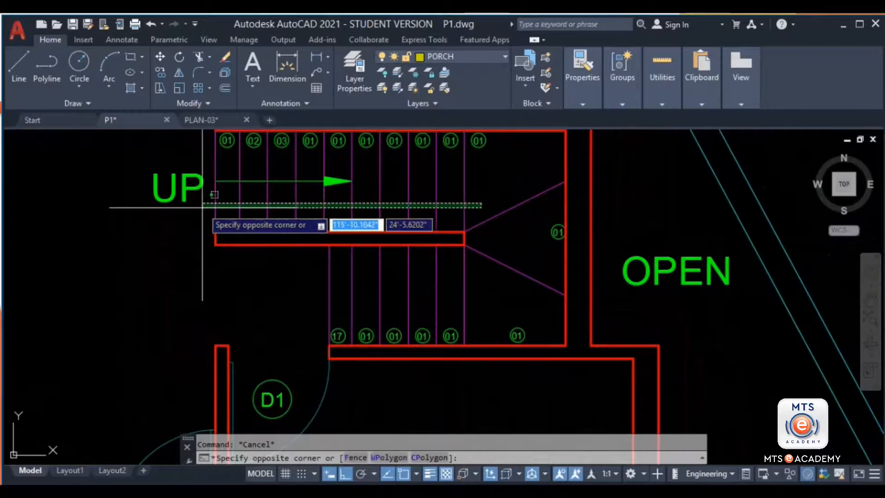
left_click(203, 207)
key("Escape")
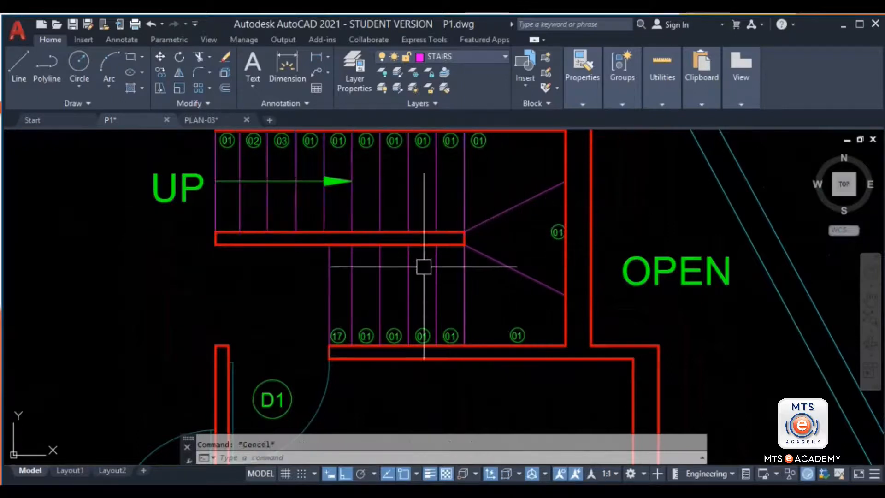
Select all stair lines with Select Similar, using the lower flight's step line at number 17 as the sample
right_click(329, 273)
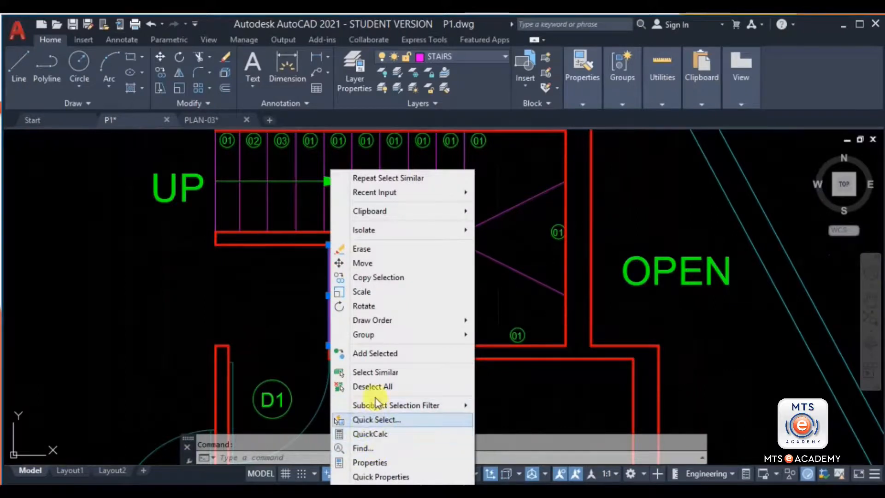
left_click(375, 372)
middle_click_drag(501, 272, 508, 319)
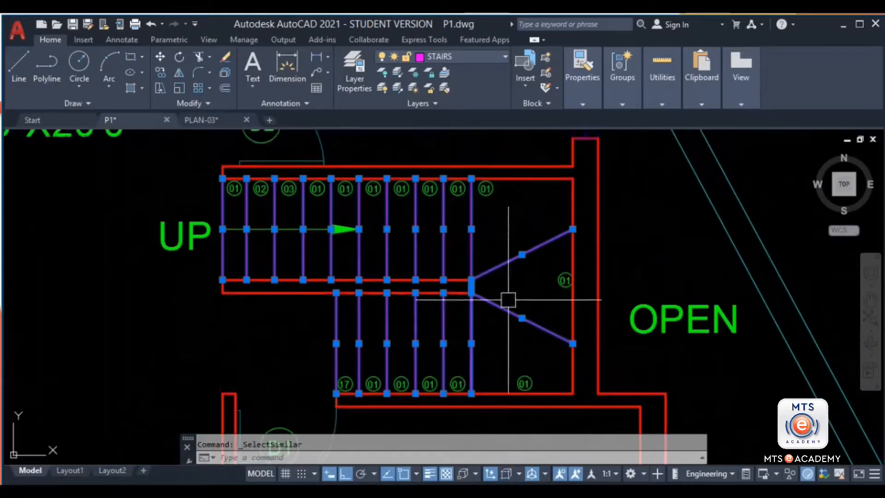
Add the wall lines above, beside and below the staircase to the selection using crossing windows and a pick
middle_click_drag(538, 198, 533, 212)
scroll(533, 212, "up", 2)
left_click(542, 169)
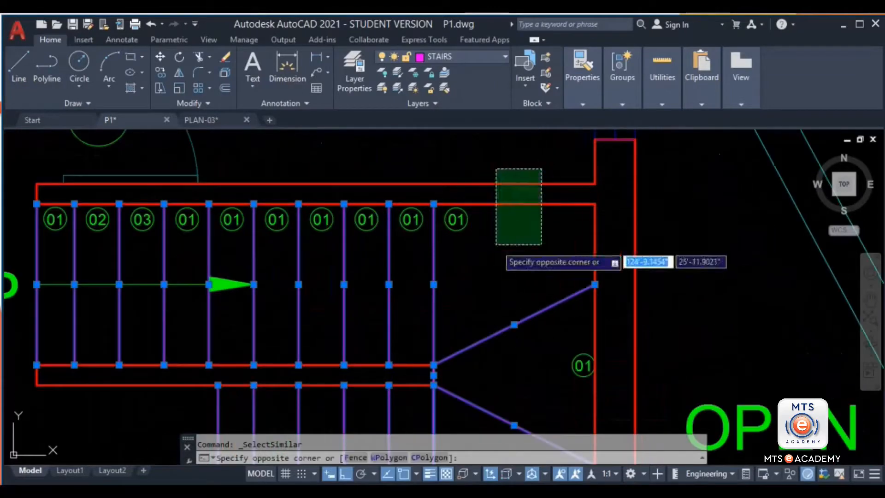
left_click(496, 245)
left_click(661, 224)
left_click(562, 246)
left_click(598, 159)
middle_click_drag(603, 238, 581, 124)
middle_click_drag(591, 309, 598, 229)
left_click(582, 233)
left_click(546, 348)
Add the middle wall's outline and the short end lines of the lower and upper stair walls to the selection
scroll(277, 351, "up", 4)
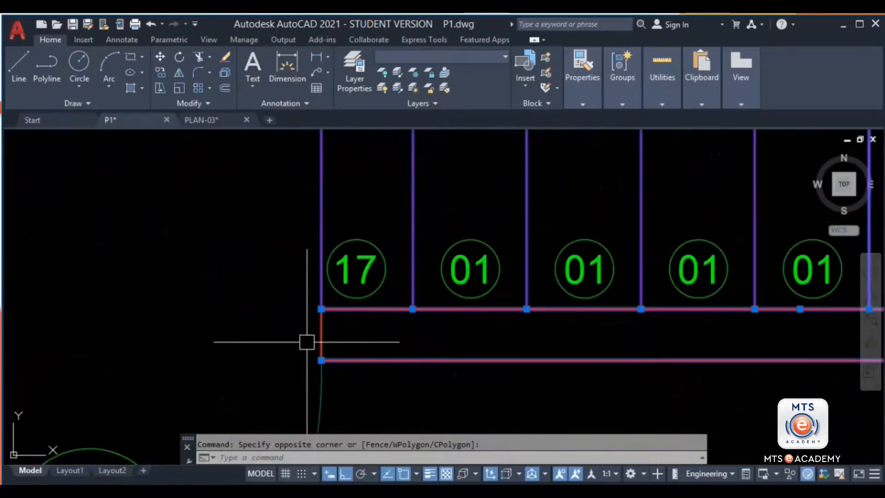
left_click(321, 334)
scroll(182, 202, "down", 4)
middle_click_drag(183, 202, 336, 404)
left_click(233, 285)
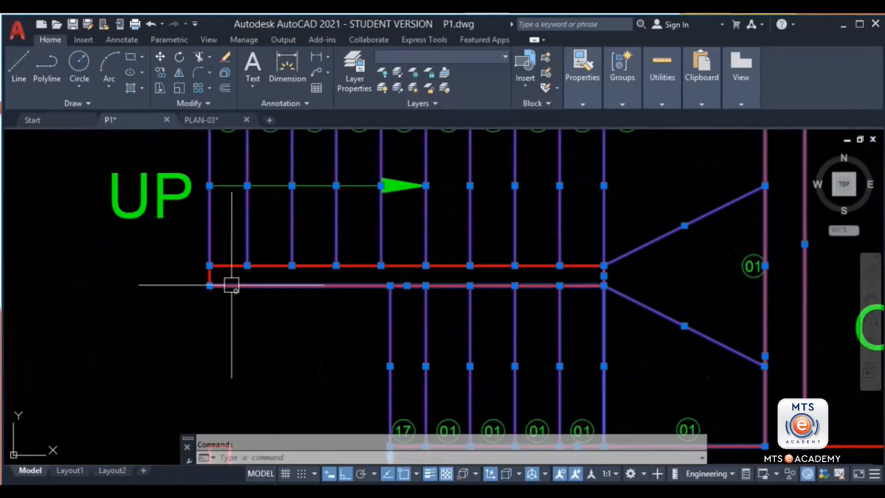
scroll(209, 277, "up", 3)
scroll(211, 272, "down", 4)
middle_click_drag(562, 323, 429, 307)
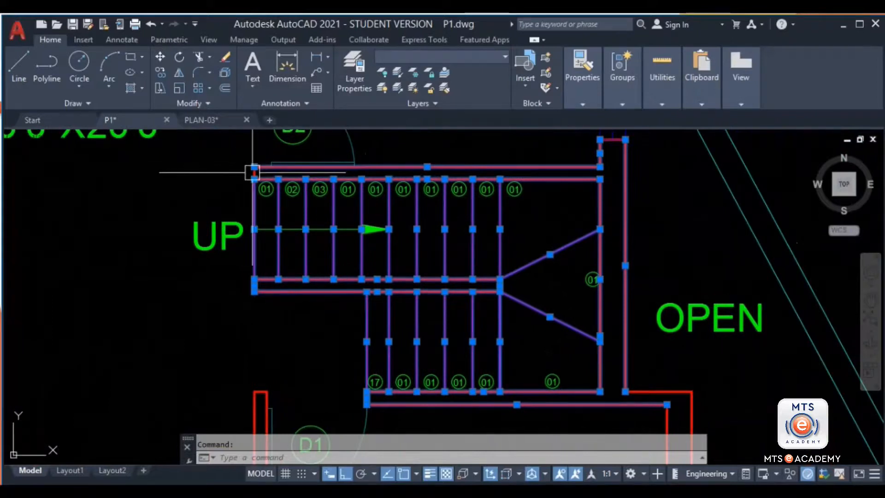
scroll(255, 172, "up", 5)
scroll(330, 232, "down", 7)
middle_click_drag(330, 231, 257, 201)
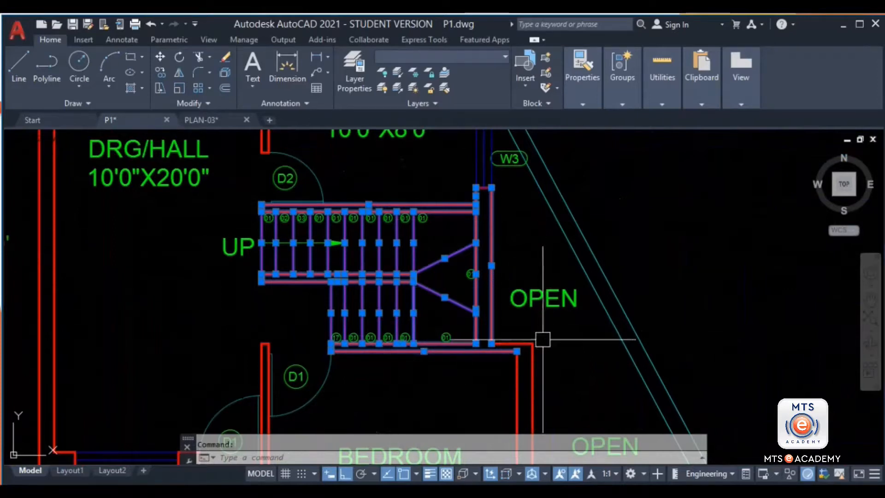
Isolate the selected stair lines and surrounding wall lines with Isolate Objects
scroll(542, 340, "down", 2)
scroll(388, 292, "up", 4)
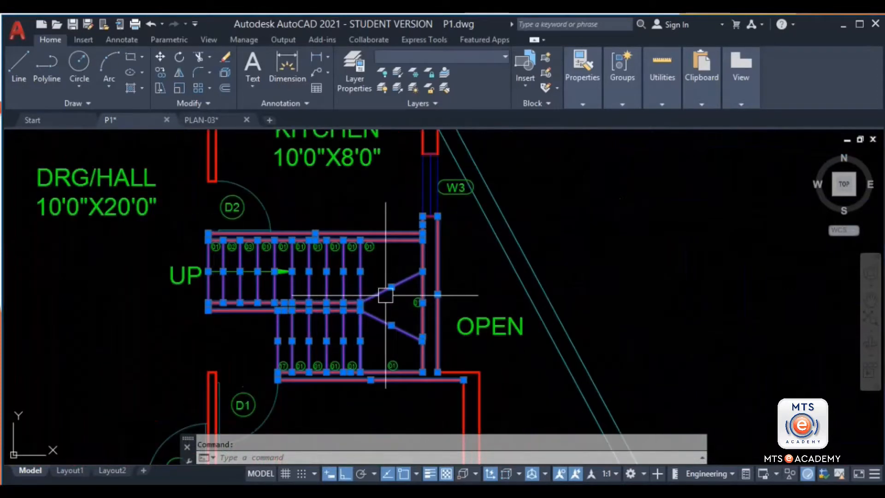
right_click(393, 246)
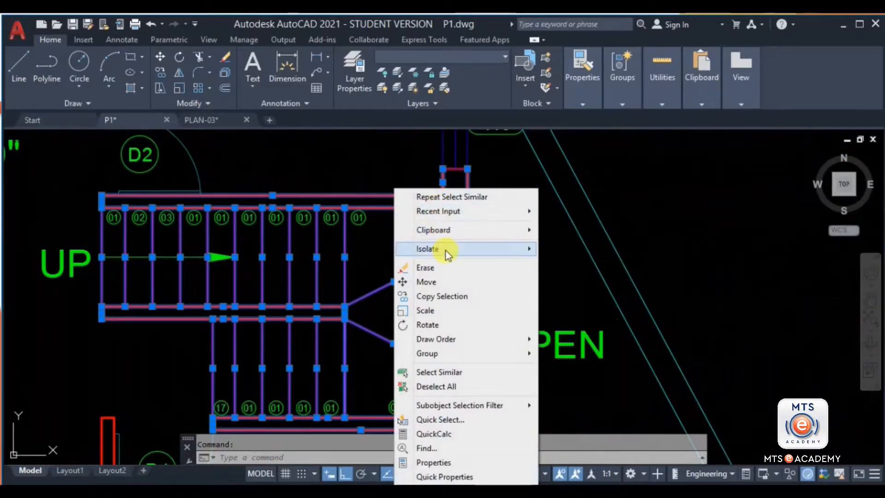
mouse_move(445, 249)
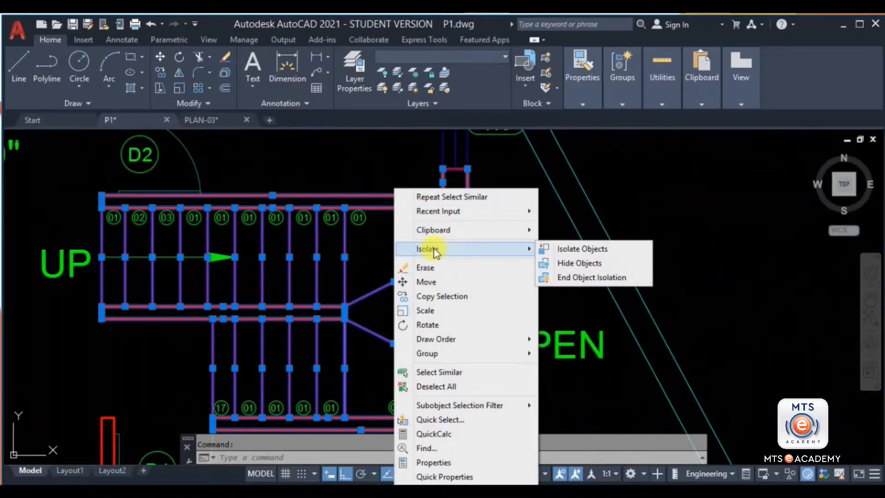
left_click(576, 248)
scroll(445, 249, "down", 3)
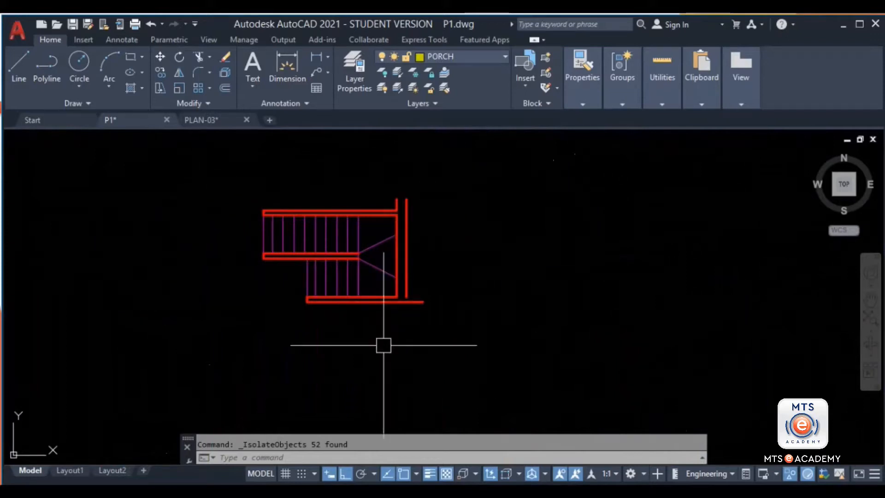
Examine which objects remain displayed in the isolated drawing, including the other plan's stairs and this staircase up close
scroll(508, 350, "down", 5)
middle_click_drag(593, 347, 518, 324)
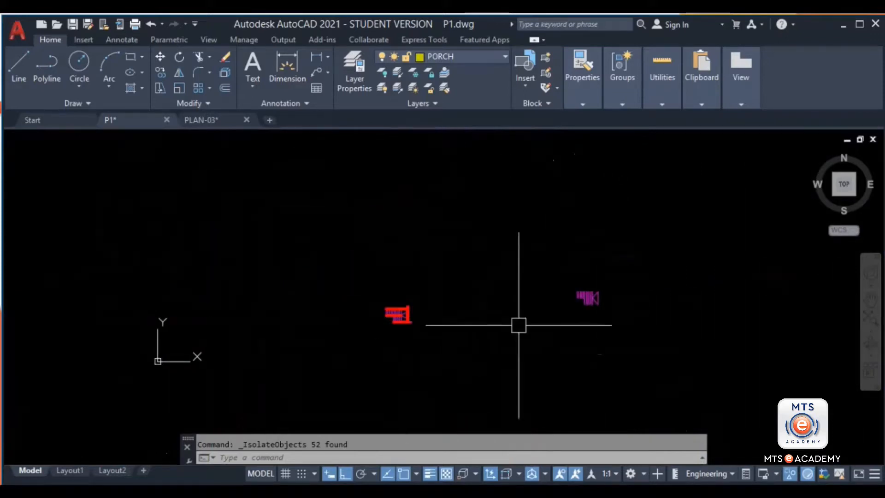
scroll(596, 315, "up", 3)
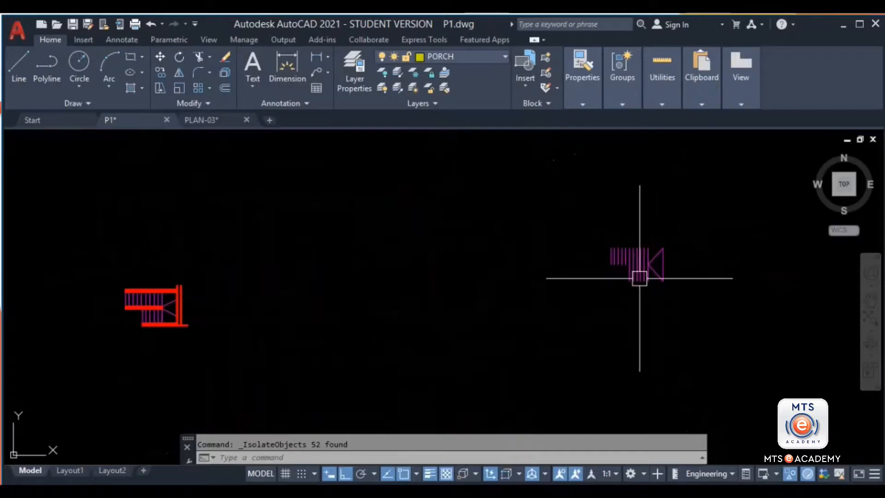
middle_click_drag(117, 378, 279, 349)
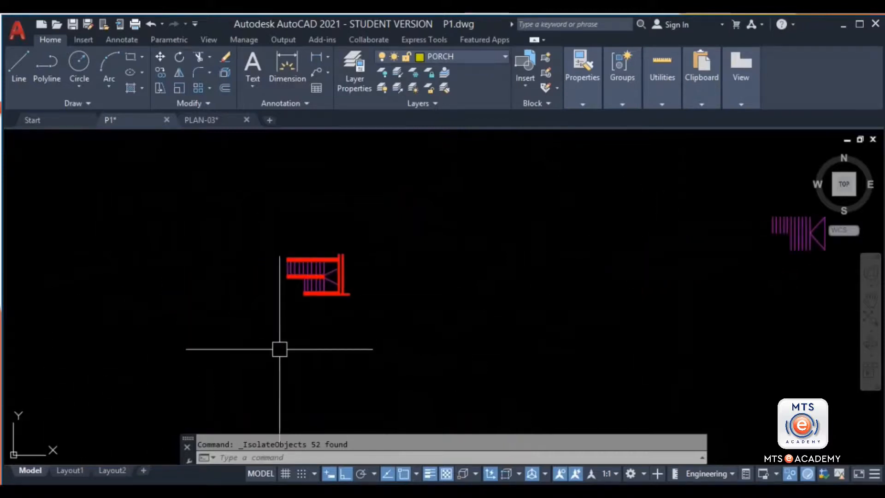
scroll(287, 278, "up", 4)
scroll(374, 249, "up", 2)
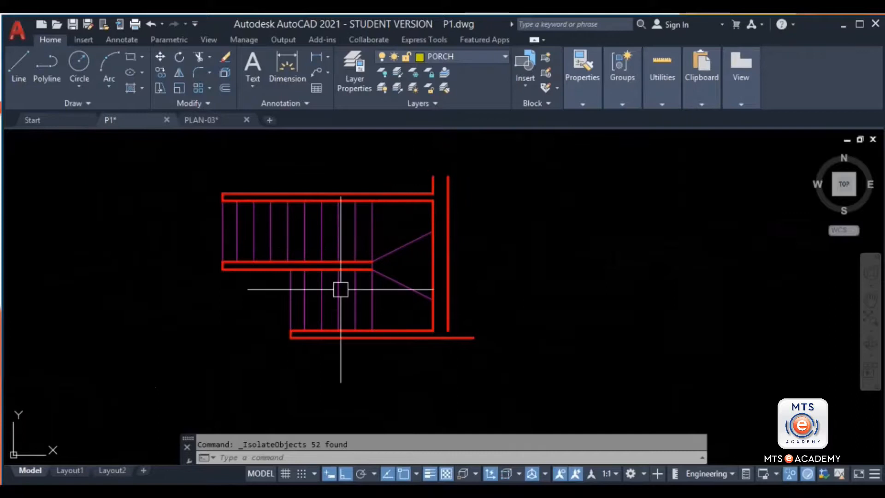
scroll(442, 296, "up", 1)
scroll(355, 285, "up", 1)
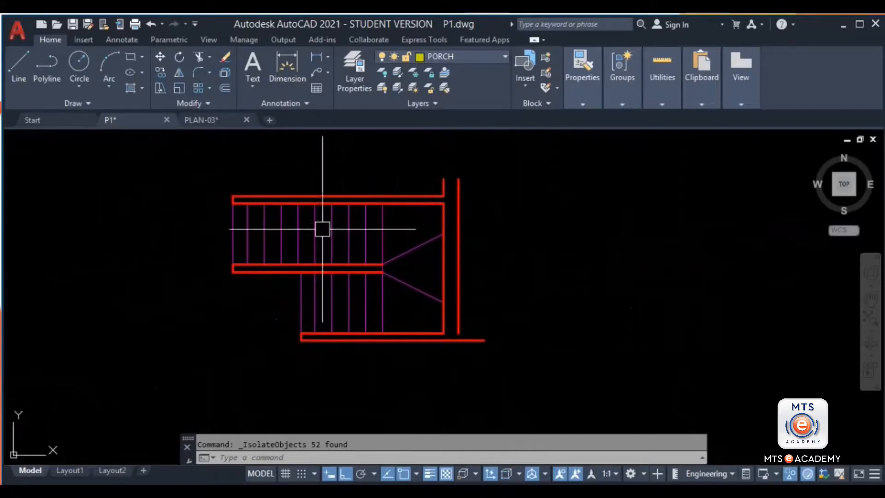
scroll(332, 233, "up", 2)
middle_click_drag(348, 238, 363, 238)
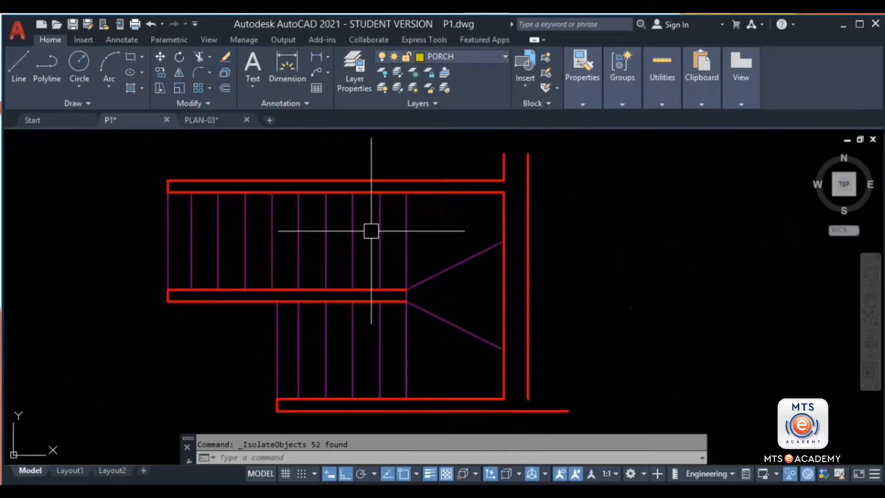
middle_click_drag(326, 343, 328, 336)
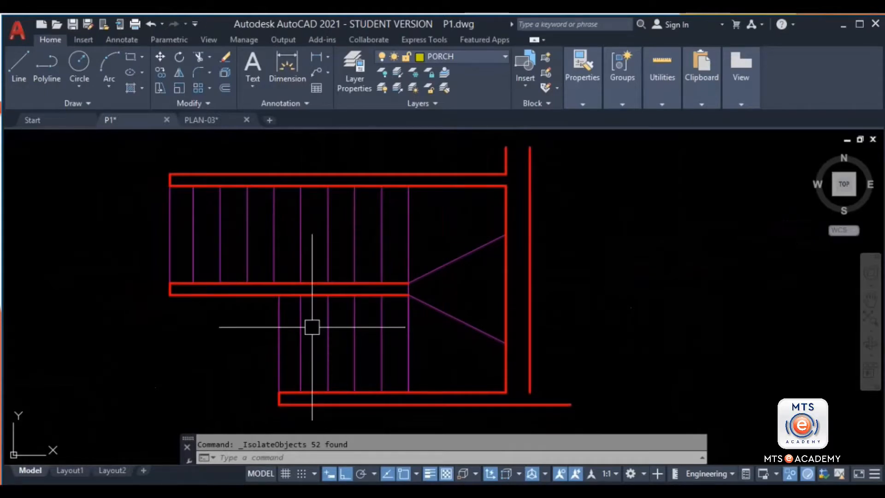
End the object isolation to bring back the whole floor plan
right_click(441, 205)
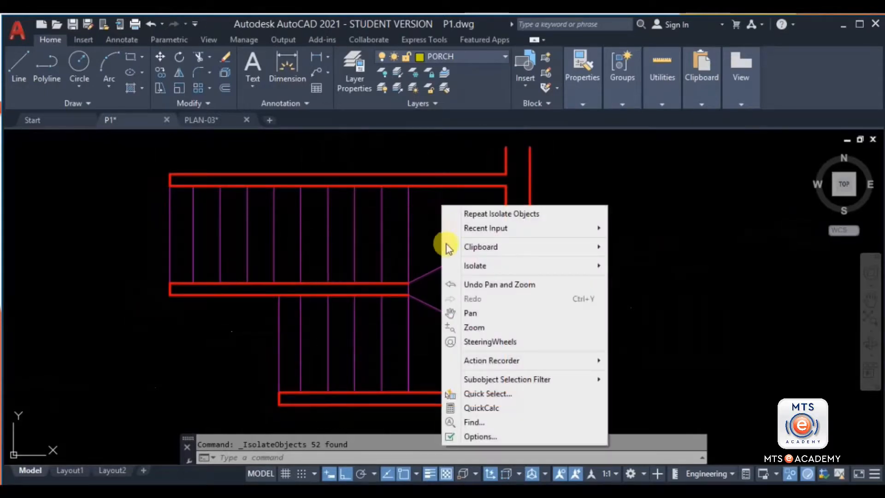
mouse_move(496, 265)
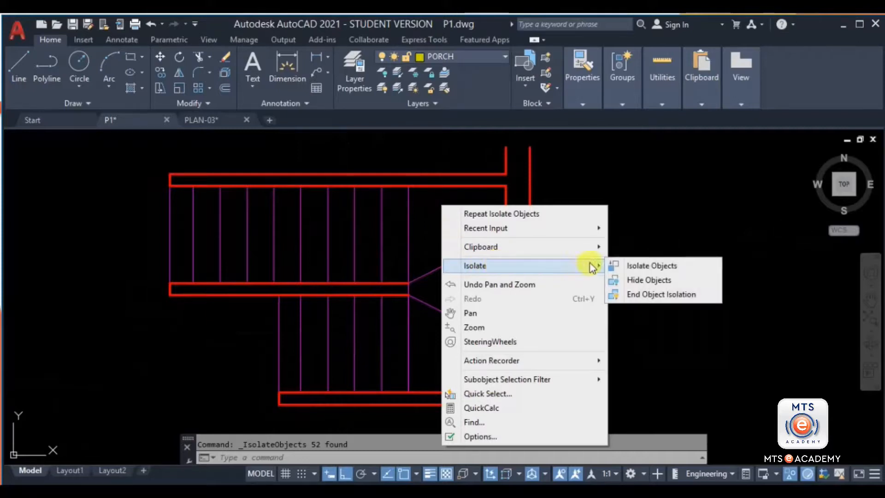
left_click(643, 295)
scroll(526, 271, "down", 3)
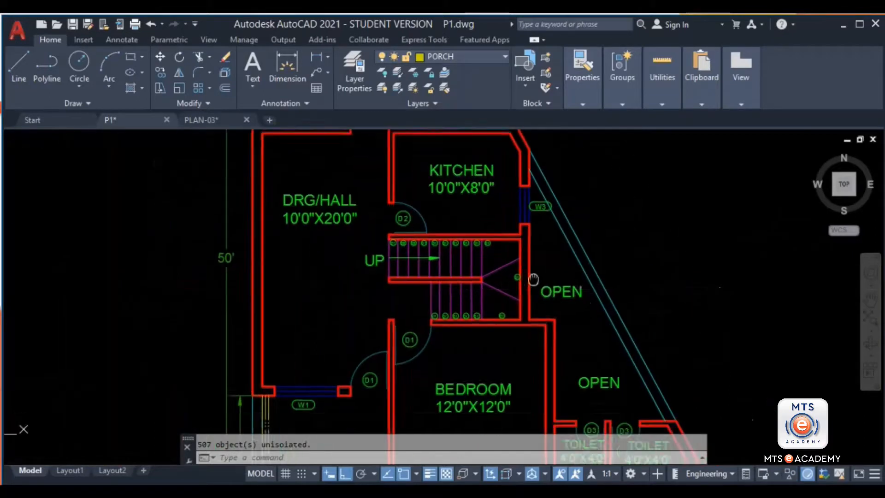
middle_click_drag(514, 370, 492, 295)
middle_click_drag(375, 380, 377, 310)
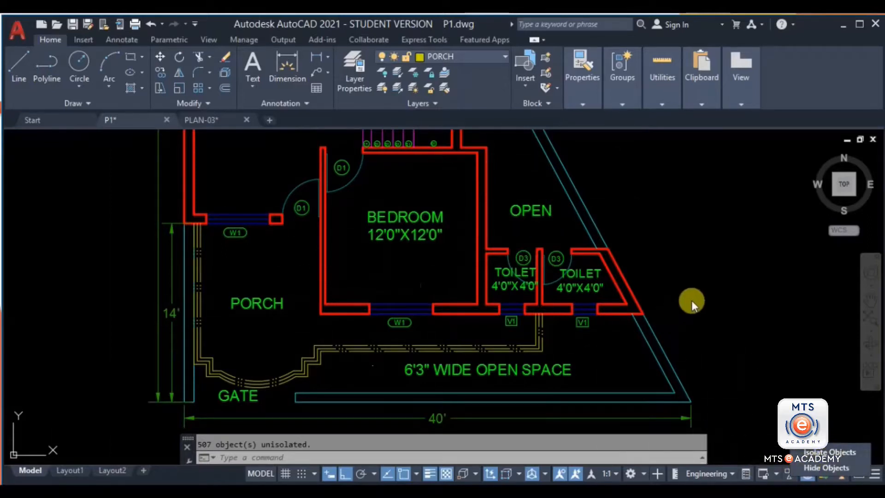
Select the upper flight's step lines, both diagonal landing lines and the lower flight's step lines with crossing windows
middle_click_drag(342, 97, 391, 221)
scroll(491, 261, "up", 5)
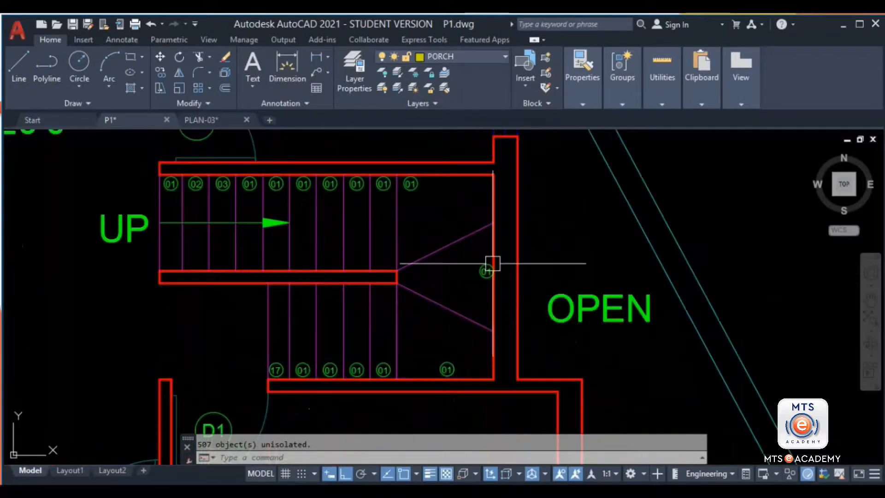
middle_click_drag(426, 328, 460, 311)
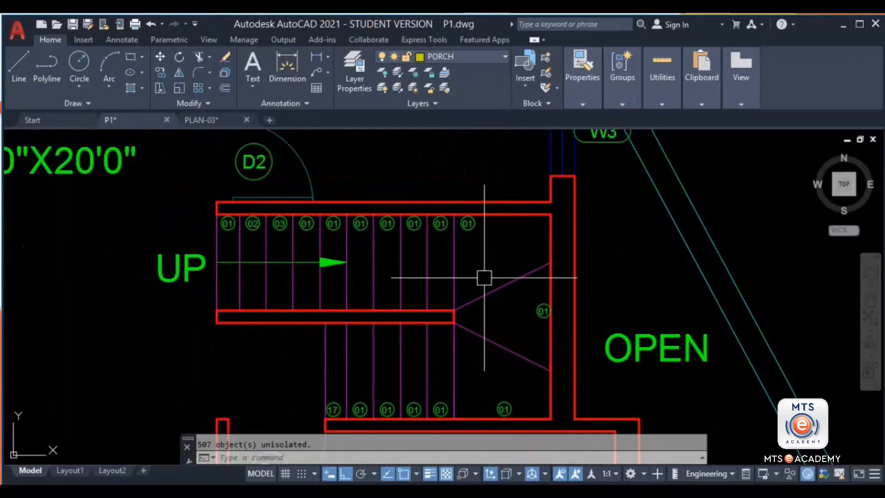
left_click(480, 285)
left_click(313, 284)
left_click(486, 351)
left_click(482, 331)
left_click(486, 369)
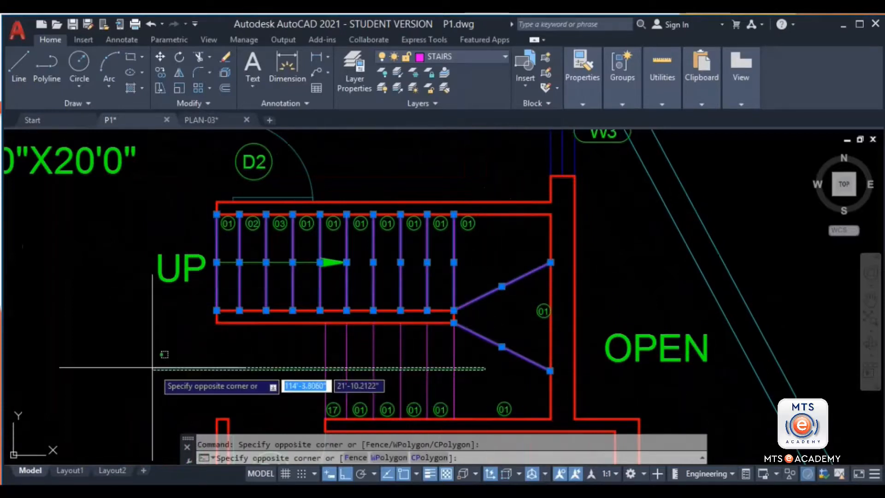
left_click(195, 370)
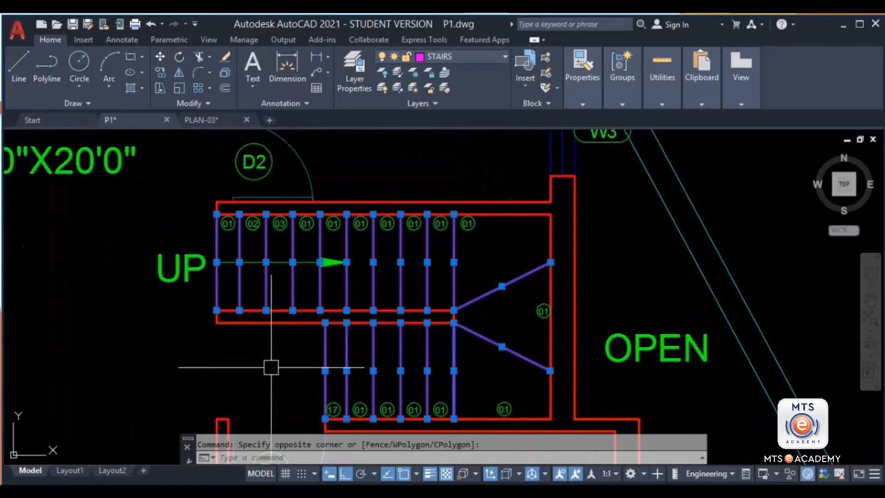
Hide the selected stair step lines and diagonal landing lines with Hide Objects
right_click(270, 356)
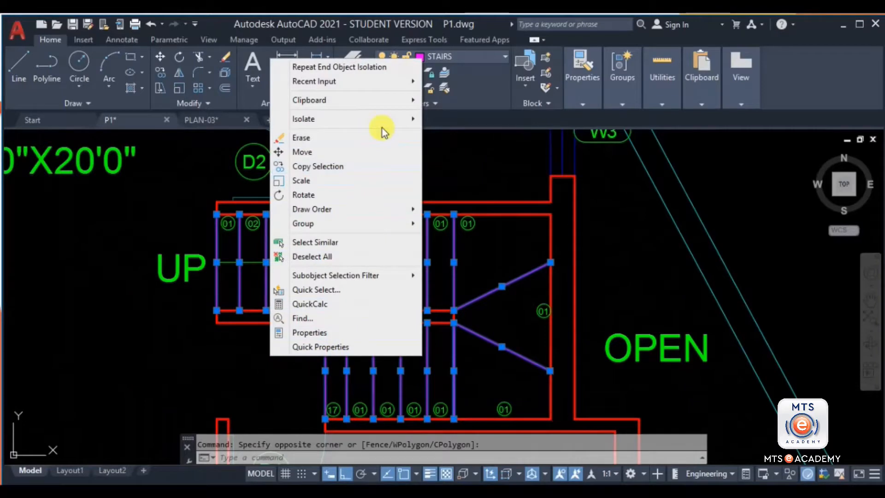
mouse_move(377, 124)
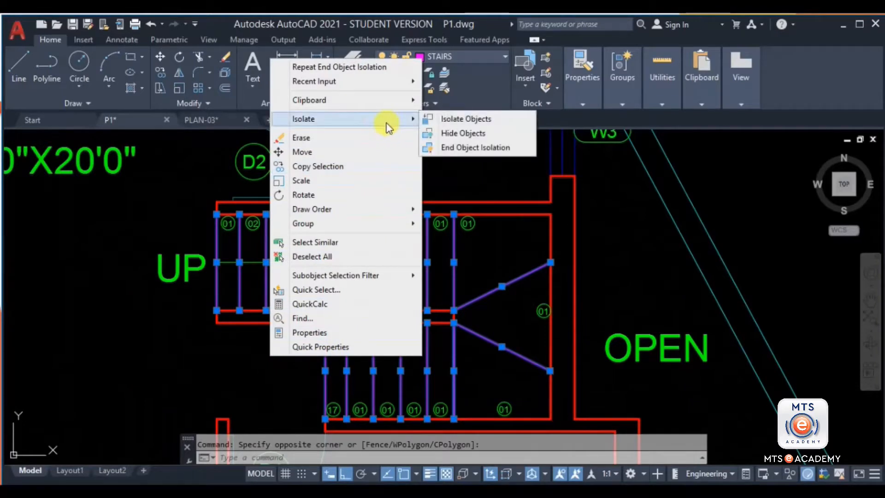
left_click(458, 133)
middle_click_drag(456, 282, 436, 253)
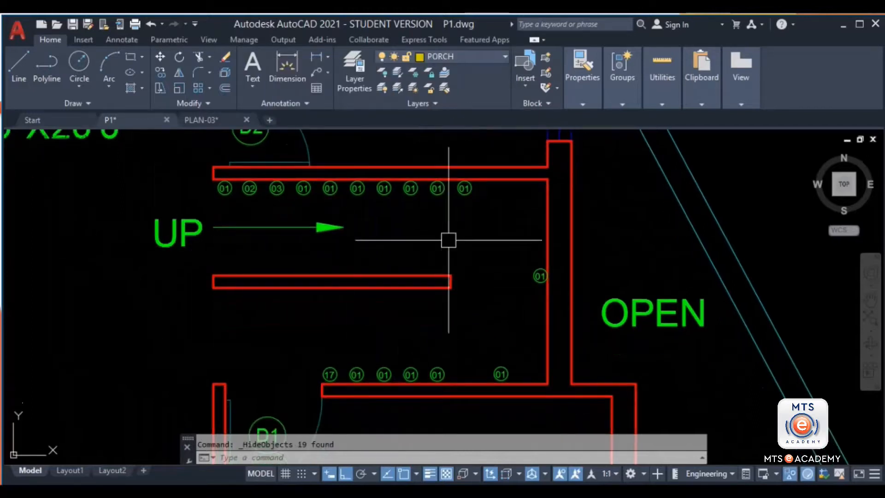
End the object isolation to bring back the hidden stair lines
right_click(333, 338)
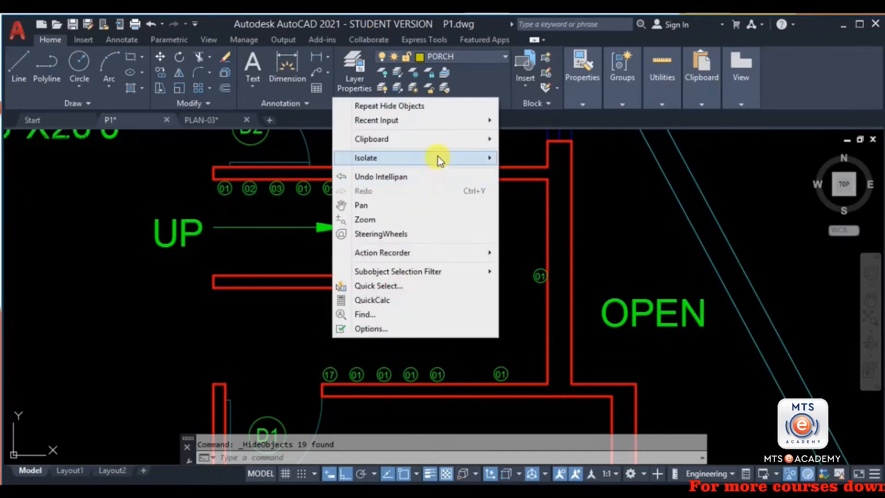
mouse_move(449, 159)
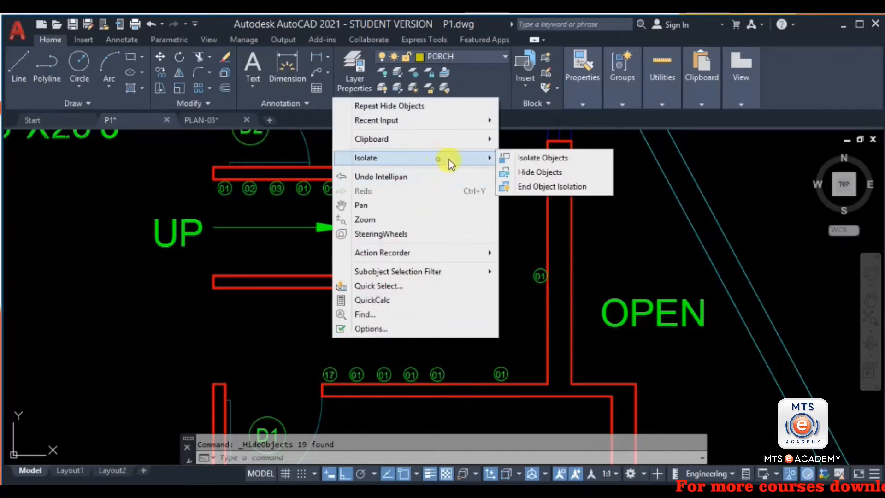
left_click(549, 187)
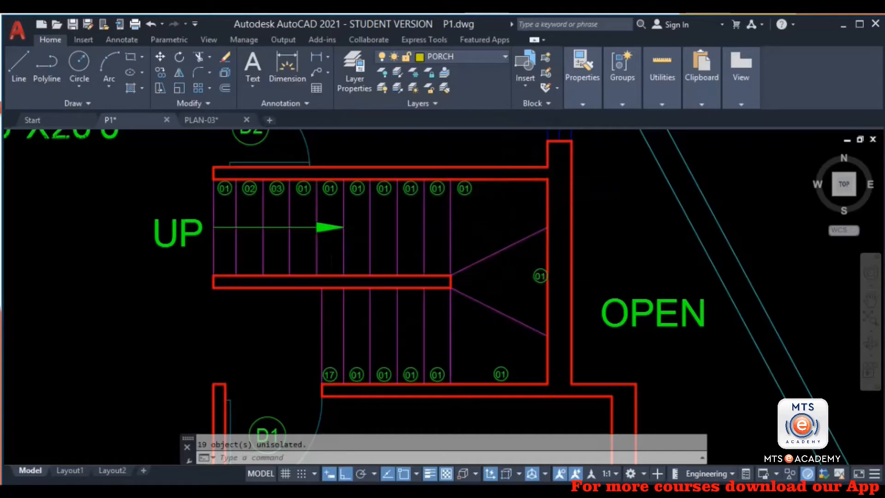
Examine the whole floor plan around the staircase, including the bedroom, toilets, porch and open space
scroll(272, 306, "down", 5)
middle_click_drag(362, 288, 345, 285)
mouse_move(354, 332)
middle_mouse_down()
mouse_move(296, 323)
mouse_move(364, 314)
mouse_move(358, 309)
middle_mouse_up()
mouse_move(731, 259)
middle_mouse_down()
mouse_move(443, 301)
mouse_move(772, 274)
middle_mouse_up()
mouse_move(356, 327)
middle_mouse_down()
mouse_move(449, 312)
mouse_move(428, 318)
mouse_move(411, 258)
mouse_move(391, 318)
mouse_move(287, 405)
middle_mouse_up()
scroll(424, 289, "up", 2)
middle_click_drag(437, 316, 484, 290)
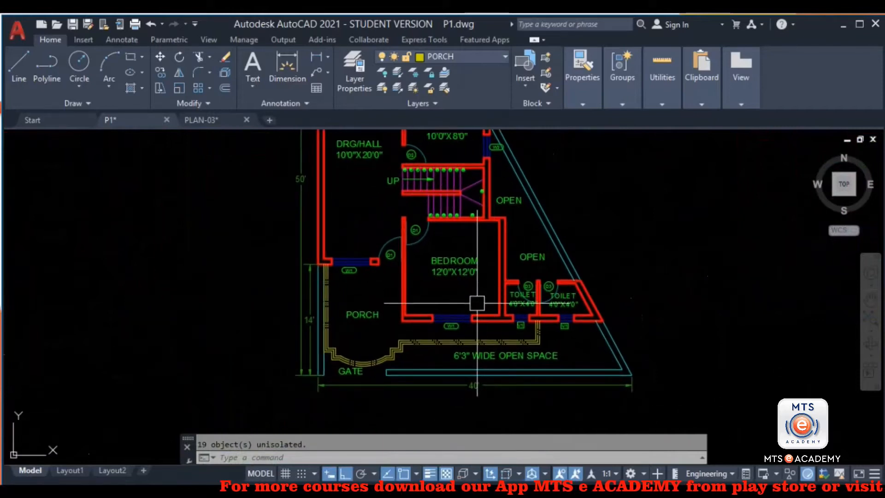
scroll(416, 335, "down", 3)
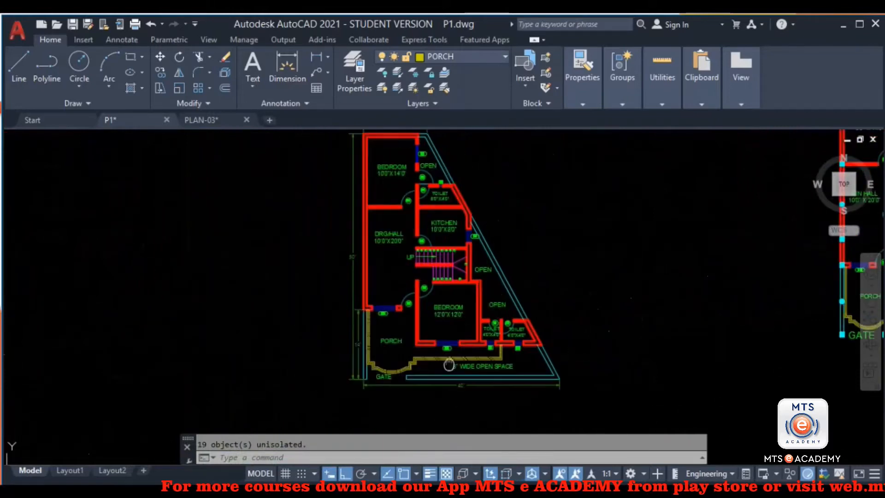